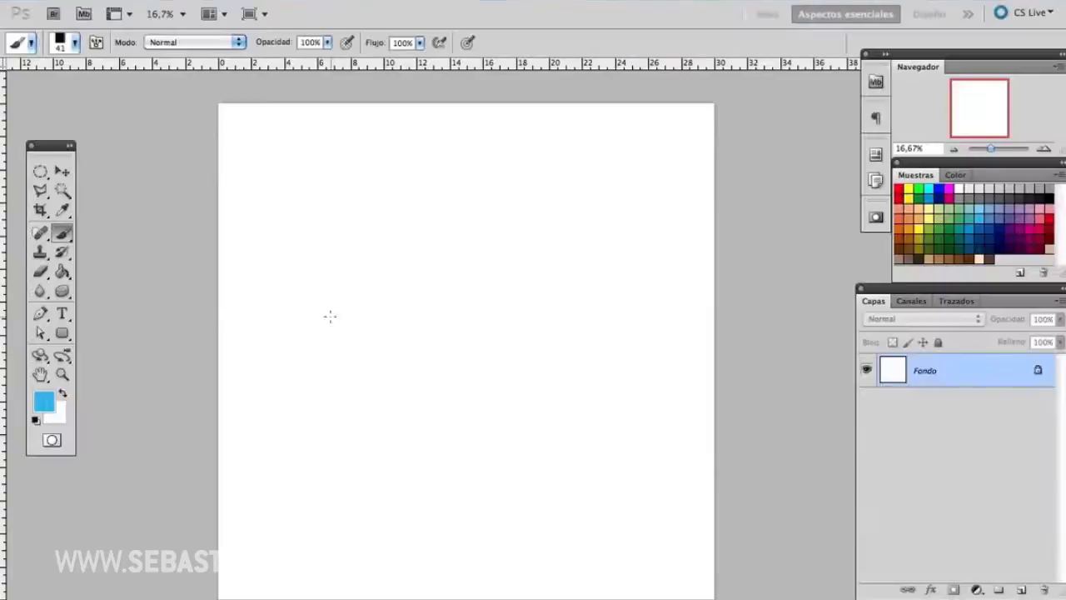
# - Reset the colours to black and white and fill the canvas white
pyautogui.moveTo(294, 507)
pyautogui.mouseDown()
pyautogui.moveTo(424, 488)
pyautogui.moveTo(408, 518)
pyautogui.mouseUp()
pyautogui.moveTo(317, 483); pyautogui.dragTo(387, 466)
pyautogui.press('g')
pyautogui.click(472, 242)
# - Set the black brush to size 26
pyautogui.press('b')
pyautogui.rightClick(376, 247)
pyautogui.press('Return')
pyautogui.rightClick(403, 281)
pyautogui.moveTo(488, 278); pyautogui.dragTo(450, 278)
pyautogui.press('Return')
# - Draw the C-shaped mustache and nose, two round eyes and dark eyebrows
pyautogui.moveTo(387, 275); pyautogui.dragTo(393, 337)
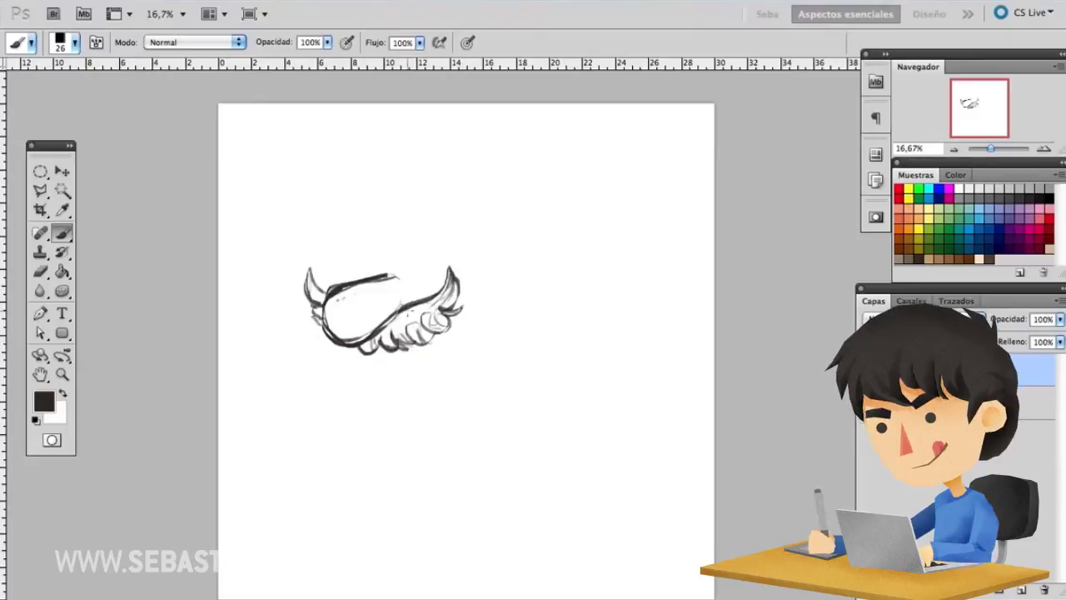
pyautogui.moveTo(403, 250); pyautogui.dragTo(343, 253)
pyautogui.moveTo(408, 226); pyautogui.dragTo(446, 220)
pyautogui.moveTo(341, 230)
pyautogui.mouseDown()
pyautogui.moveTo(440, 206)
pyautogui.moveTo(473, 250)
pyautogui.mouseUp()
# - Sketch the hair, curly ear, neck and chin, and a cap with brim and band
pyautogui.moveTo(477, 291)
pyautogui.mouseDown()
pyautogui.moveTo(510, 254)
pyautogui.moveTo(490, 279)
pyautogui.mouseUp()
pyautogui.moveTo(330, 348); pyautogui.dragTo(459, 365)
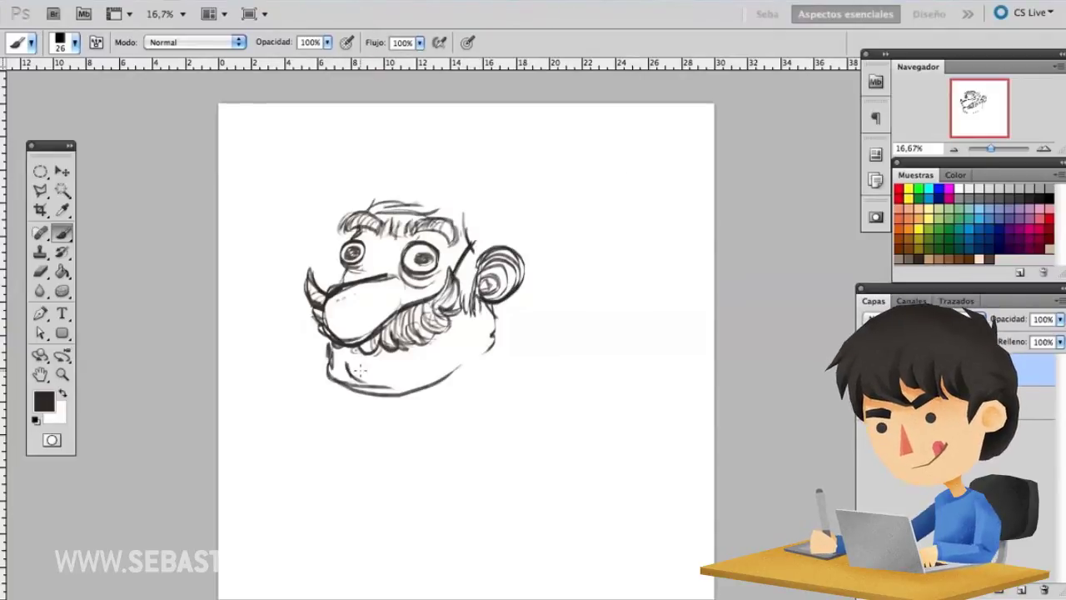
pyautogui.moveTo(360, 177)
pyautogui.mouseDown()
pyautogui.moveTo(456, 196)
pyautogui.moveTo(454, 162)
pyautogui.moveTo(492, 218)
pyautogui.mouseUp()
pyautogui.moveTo(464, 218); pyautogui.dragTo(492, 248)
pyautogui.moveTo(379, 167)
pyautogui.mouseDown()
pyautogui.moveTo(459, 159)
pyautogui.moveTo(455, 169)
pyautogui.moveTo(502, 215)
pyautogui.mouseUp()
# - Shift the sketch right and draw a darkened shirt collar below the chin
pyautogui.press('e')
pyautogui.press('b')
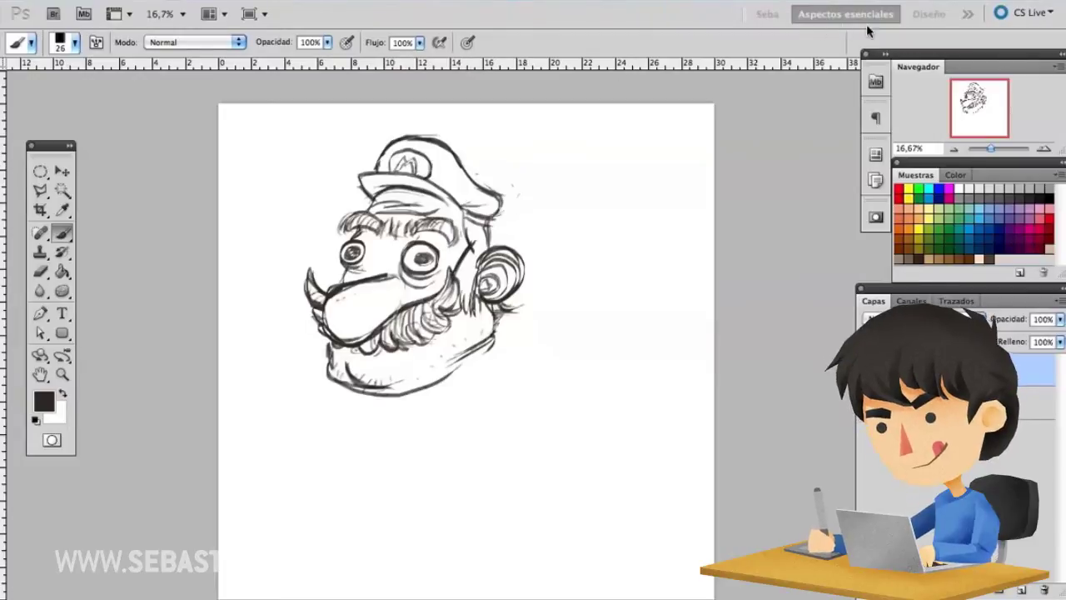
pyautogui.moveTo(416, 275); pyautogui.dragTo(464, 279)
pyautogui.moveTo(443, 388)
pyautogui.mouseDown()
pyautogui.moveTo(479, 411)
pyautogui.moveTo(550, 341)
pyautogui.mouseUp()
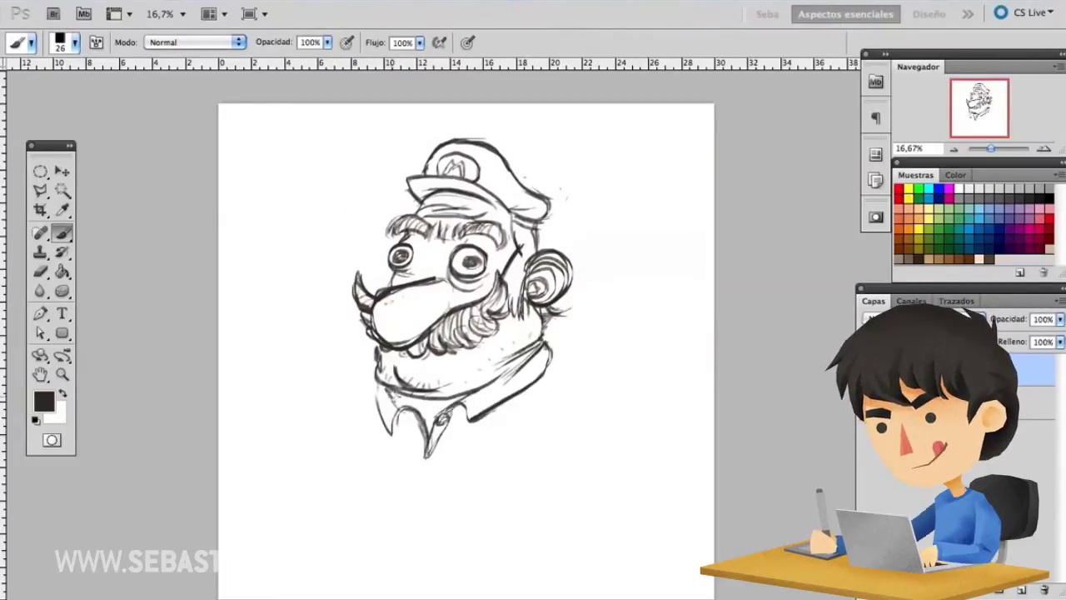
pyautogui.moveTo(460, 432); pyautogui.dragTo(463, 412)
# - Move the sketch right and slightly down, then draw both shoulder lines
pyautogui.press('v')
pyautogui.moveTo(532, 395); pyautogui.dragTo(579, 403)
pyautogui.press('b')
pyautogui.moveTo(589, 343); pyautogui.dragTo(698, 423)
pyautogui.moveTo(421, 368)
pyautogui.mouseDown()
pyautogui.moveTo(383, 398)
pyautogui.moveTo(358, 543)
pyautogui.mouseUp()
# - With the brush at size 46, draw the chubby belly, right arm and body outline
pyautogui.rightClick(420, 243)
pyautogui.press('e')
pyautogui.moveTo(381, 506); pyautogui.dragTo(366, 539)
pyautogui.press('b')
pyautogui.moveTo(519, 530); pyautogui.dragTo(598, 522)
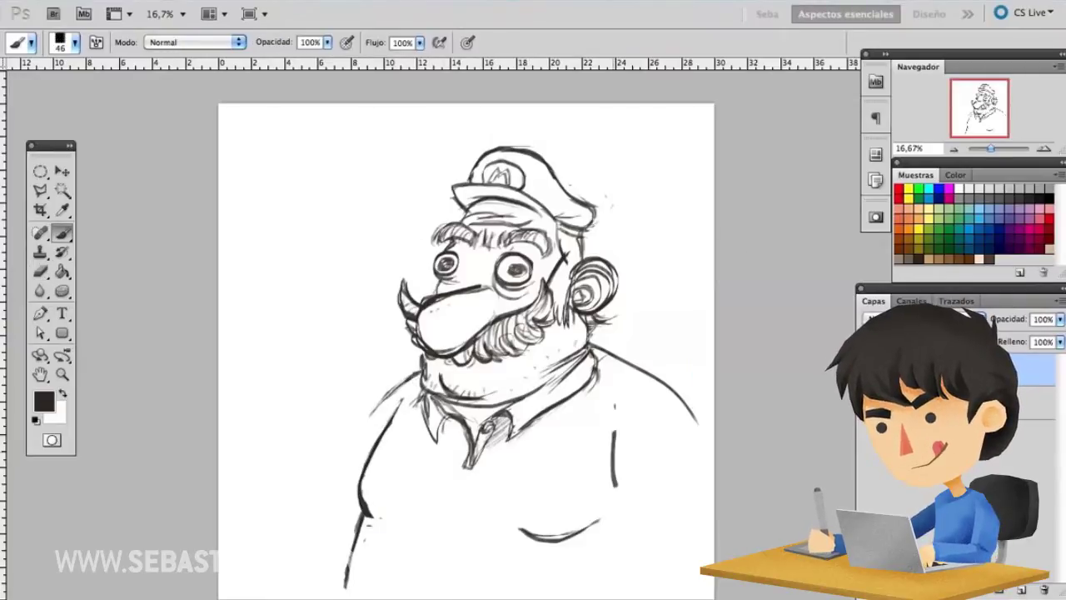
pyautogui.moveTo(670, 389); pyautogui.dragTo(614, 493)
pyautogui.moveTo(618, 441); pyautogui.dragTo(596, 595)
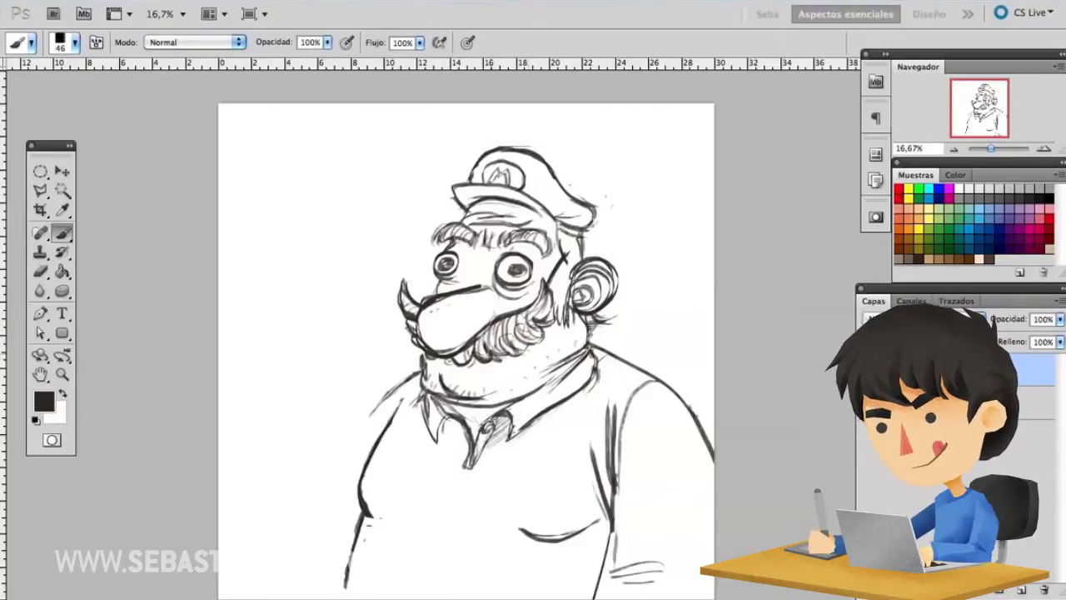
# - Draw the two overall straps, redrawing the left strap as a curve
pyautogui.moveTo(658, 374); pyautogui.dragTo(518, 545)
pyautogui.moveTo(421, 380); pyautogui.dragTo(366, 554)
pyautogui.hotkey('ctrl', 'z')
pyautogui.moveTo(427, 406); pyautogui.dragTo(359, 542)
pyautogui.hotkey('ctrl', 'z')
pyautogui.moveTo(404, 451); pyautogui.dragTo(368, 524)
pyautogui.press('e')
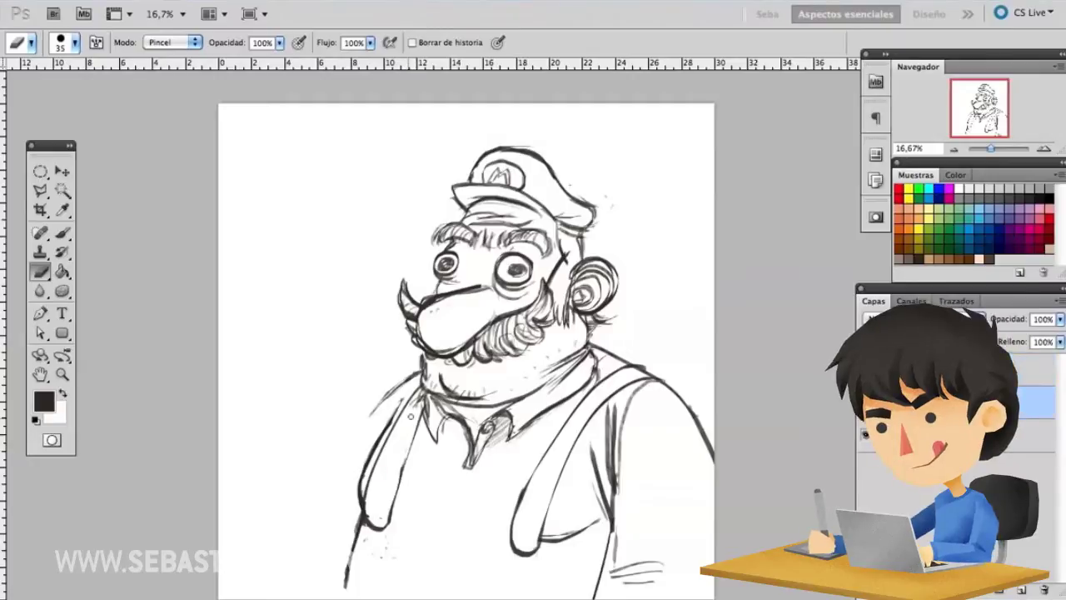
# - Zoom in on the strap ends and draw a cleaned-up button circle
pyautogui.press('b')
pyautogui.press('e')
pyautogui.press('b')
pyautogui.press('z')
pyautogui.click(518, 517)
pyautogui.press('b')
pyautogui.moveTo(433, 333)
pyautogui.mouseDown()
pyautogui.moveTo(442, 342)
pyautogui.moveTo(425, 366)
pyautogui.moveTo(671, 421)
pyautogui.mouseUp()
pyautogui.press('e')
# - Refine both strap buttons and draw the curved waistline between them
pyautogui.press('e')
pyautogui.moveTo(377, 356)
pyautogui.mouseDown()
pyautogui.moveTo(388, 376)
pyautogui.moveTo(329, 516)
pyautogui.mouseUp()
pyautogui.press('b')
pyautogui.press('e')
pyautogui.moveTo(350, 383); pyautogui.dragTo(345, 491)
pyautogui.press('b')
pyautogui.hscroll(2, 353, 483)
pyautogui.moveTo(608, 400); pyautogui.dragTo(599, 491)
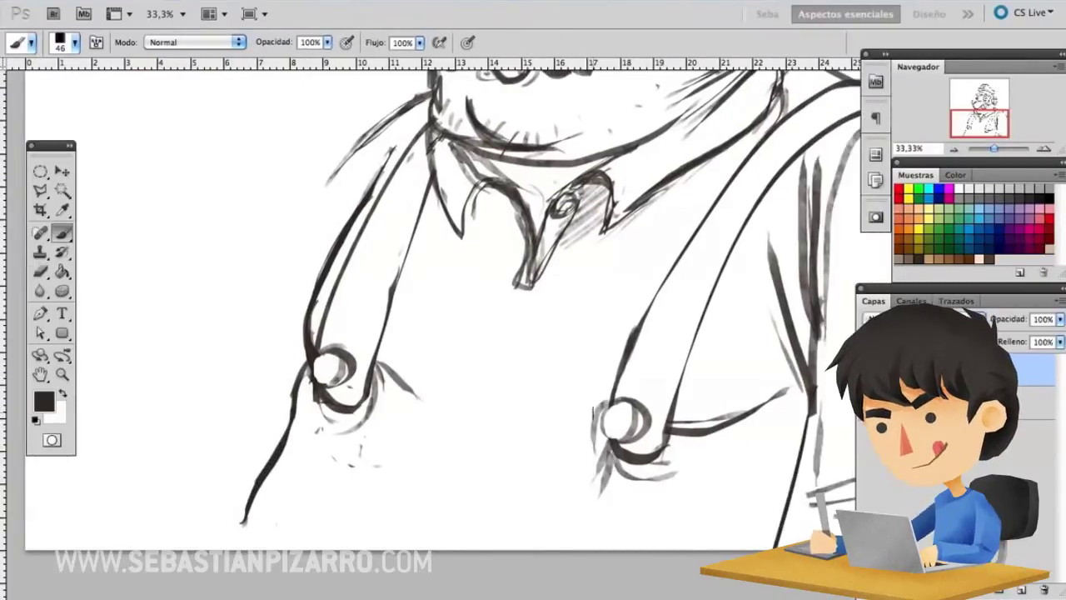
pyautogui.moveTo(599, 437); pyautogui.dragTo(379, 368)
pyautogui.moveTo(565, 445); pyautogui.dragTo(379, 354)
# - Touch up the right strap button and zoom out to the whole drawing
pyautogui.press('e')
pyautogui.hscroll(4, 500, 391)
pyautogui.press('b')
pyautogui.moveTo(571, 414)
pyautogui.mouseDown()
pyautogui.moveTo(505, 391)
pyautogui.moveTo(571, 413)
pyautogui.mouseUp()
pyautogui.press('e')
pyautogui.press('b')
pyautogui.hotkey('ctrl', '-')
pyautogui.hotkey('ctrl', '-')
pyautogui.hotkey('ctrl', '-')
pyautogui.hotkey('ctrl', '+')
# - Sketch an egg-shaped mushroom cap with bite marks and a base left of the face
pyautogui.moveTo(308, 245); pyautogui.dragTo(381, 223)
pyautogui.hotkey('ctrl', 'z')
pyautogui.moveTo(358, 177)
pyautogui.mouseDown()
pyautogui.moveTo(298, 246)
pyautogui.moveTo(406, 199)
pyautogui.moveTo(406, 233)
pyautogui.mouseUp()
pyautogui.press('e')
pyautogui.press('b')
pyautogui.moveTo(393, 275)
pyautogui.mouseDown()
pyautogui.moveTo(315, 268)
pyautogui.moveTo(398, 267)
pyautogui.mouseUp()
# - Redraw the mushroom dome as a flatter curve
pyautogui.hotkey('ctrl', 'z')
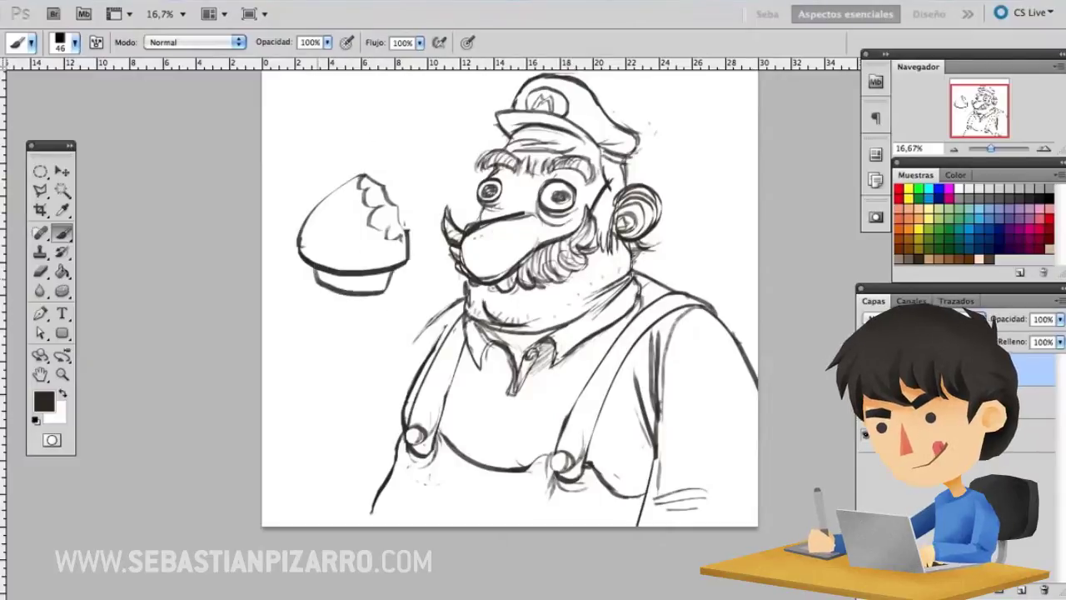
pyautogui.press('v')
pyautogui.press('b')
pyautogui.moveTo(291, 258); pyautogui.dragTo(356, 214)
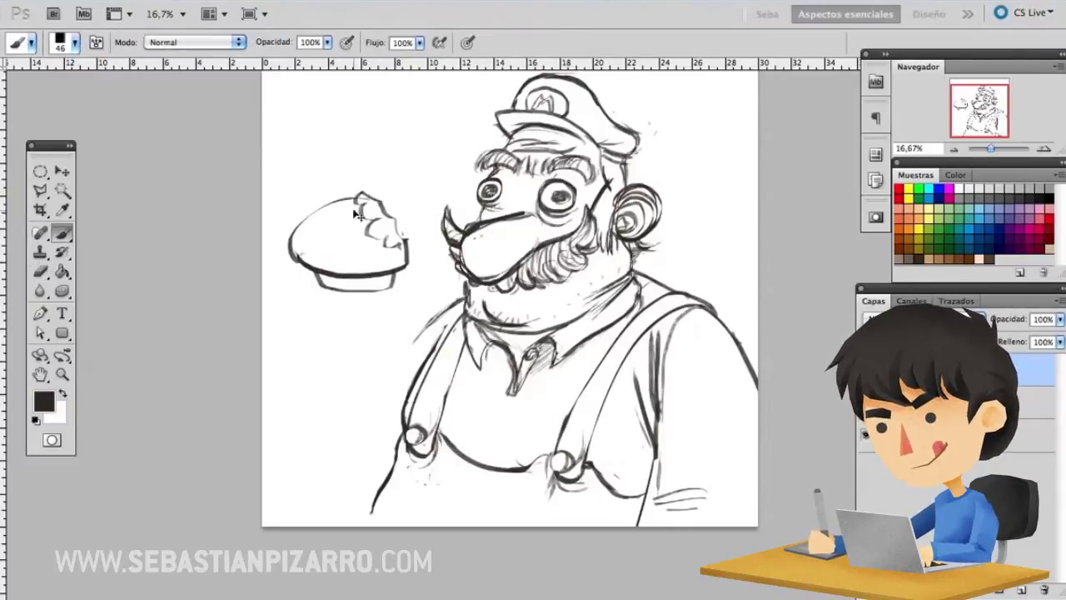
pyautogui.hotkey('ctrl', 'z')
pyautogui.moveTo(293, 260); pyautogui.dragTo(359, 194)
pyautogui.moveTo(315, 323); pyautogui.dragTo(447, 301)
pyautogui.hotkey('ctrl', 'z')
# - Try a wrapper, hand and arm around the mushroom, then undo the old sketch
pyautogui.moveTo(304, 280); pyautogui.dragTo(304, 334)
pyautogui.moveTo(316, 308); pyautogui.dragTo(363, 322)
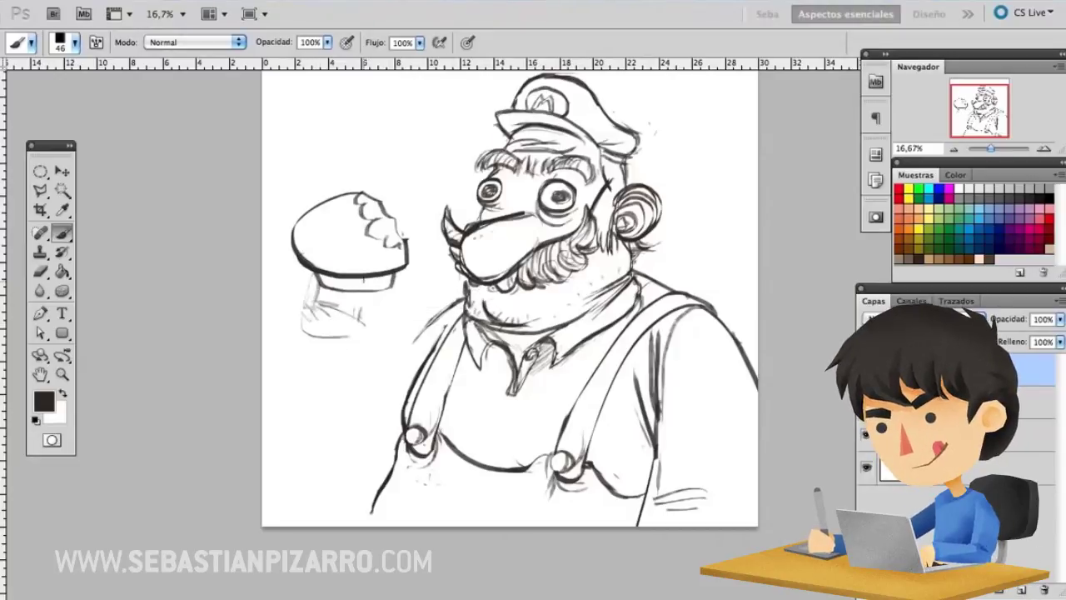
pyautogui.moveTo(310, 288)
pyautogui.mouseDown()
pyautogui.moveTo(367, 337)
pyautogui.moveTo(271, 479)
pyautogui.mouseUp()
pyautogui.moveTo(358, 333); pyautogui.dragTo(341, 516)
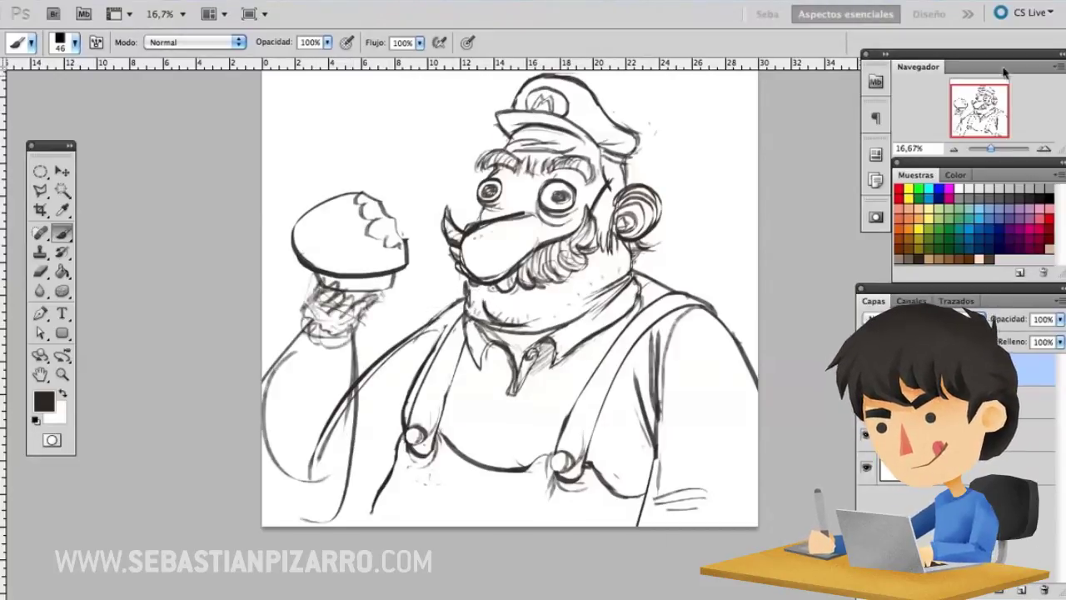
pyautogui.hotkey('ctrl', 'alt', 'z')
pyautogui.hotkey('ctrl', 'alt', 'z')
pyautogui.hotkey('ctrl', 'alt', 'z')
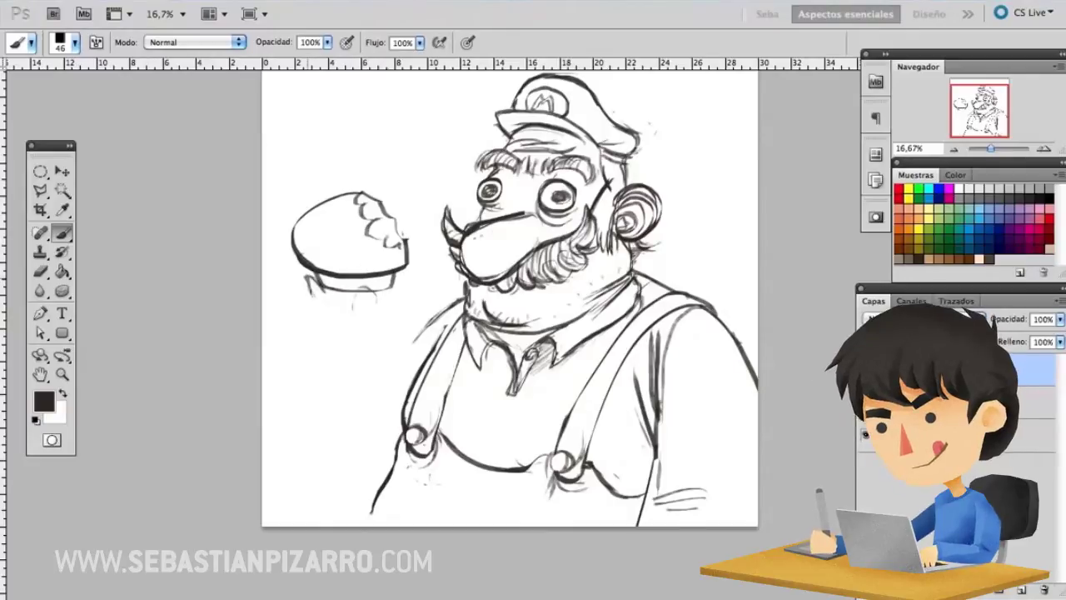
pyautogui.moveTo(324, 287)
pyautogui.mouseDown()
pyautogui.moveTo(400, 308)
pyautogui.moveTo(366, 450)
pyautogui.mouseUp()
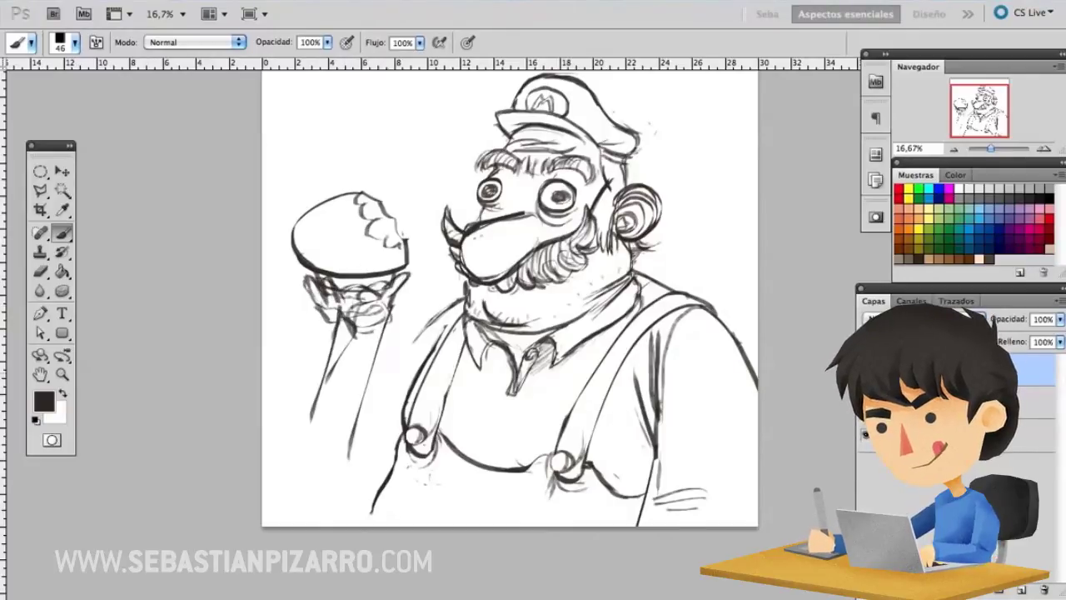
pyautogui.hotkey('ctrl', 'alt', 'z')
# - Draw a raised hand with fingers under the mushroom dome, wrist and arm down to the body
pyautogui.moveTo(370, 268); pyautogui.dragTo(387, 321)
pyautogui.moveTo(307, 258); pyautogui.dragTo(298, 317)
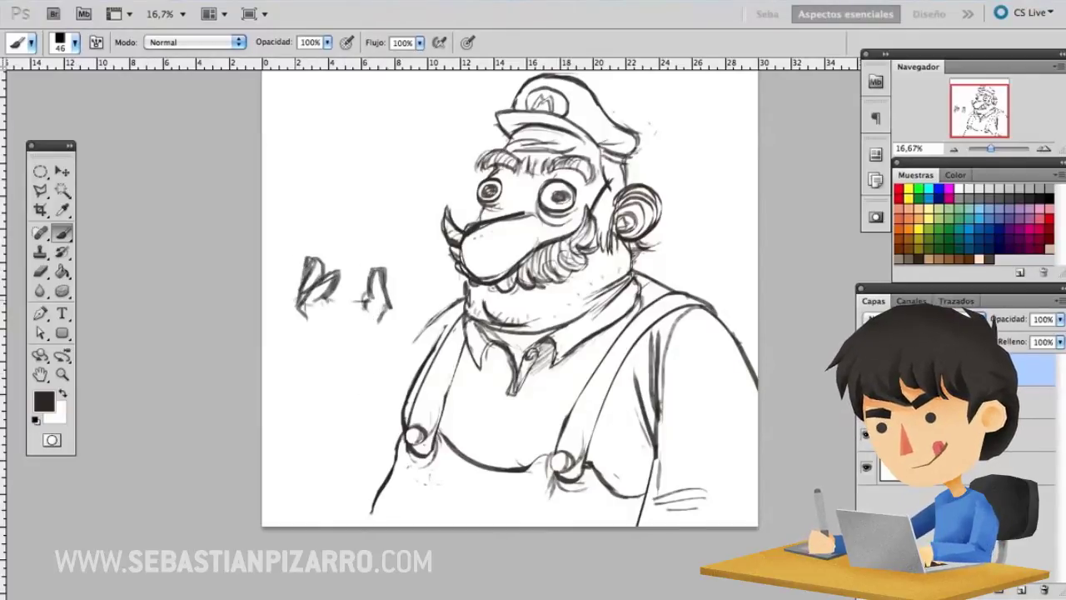
pyautogui.moveTo(291, 264); pyautogui.dragTo(397, 250)
pyautogui.moveTo(298, 310); pyautogui.dragTo(333, 346)
pyautogui.moveTo(367, 316)
pyautogui.mouseDown()
pyautogui.moveTo(377, 366)
pyautogui.moveTo(383, 333)
pyautogui.moveTo(267, 462)
pyautogui.mouseUp()
pyautogui.moveTo(463, 300); pyautogui.dragTo(375, 366)
pyautogui.moveTo(287, 412); pyautogui.dragTo(263, 479)
pyautogui.moveTo(377, 445); pyautogui.dragTo(358, 520)
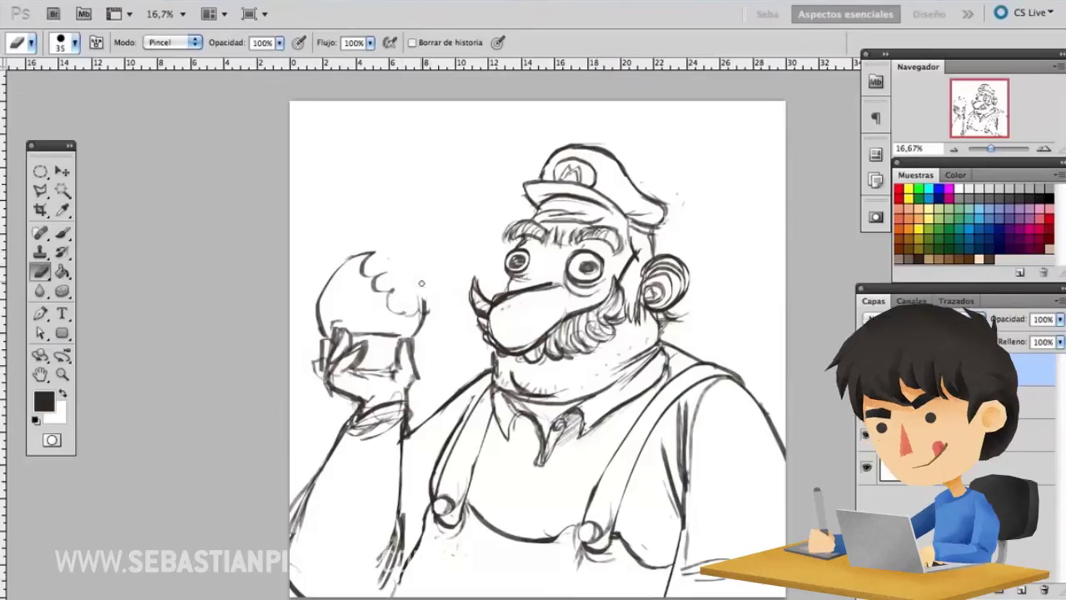
# - Add the bite outline on the mushroom and pick a blue paint colour
pyautogui.press('b')
pyautogui.moveTo(374, 254); pyautogui.dragTo(421, 312)
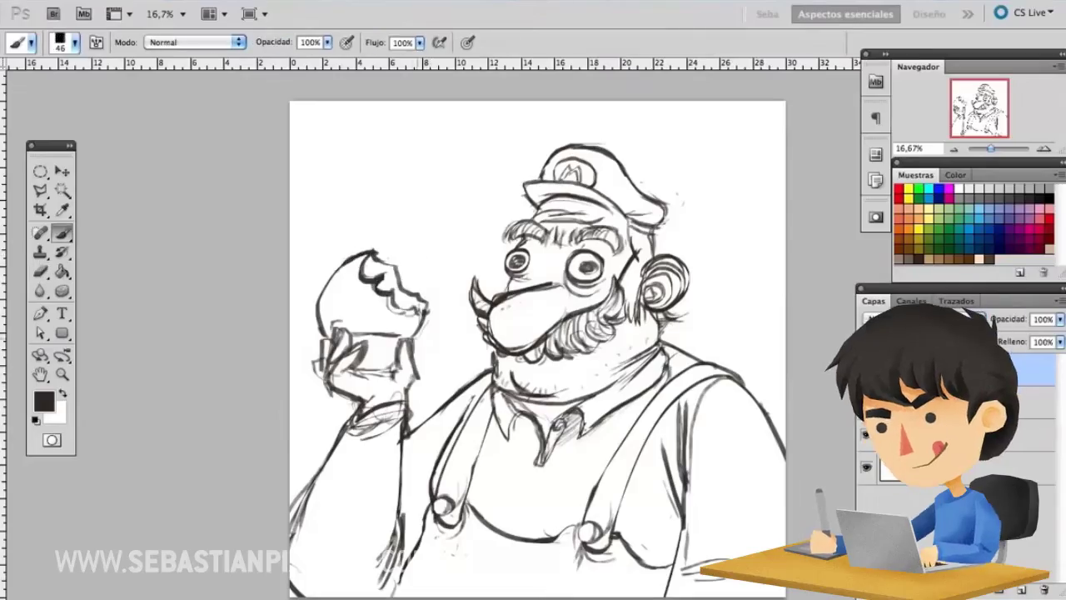
pyautogui.scroll(1, 593, 264)
pyautogui.press('v')
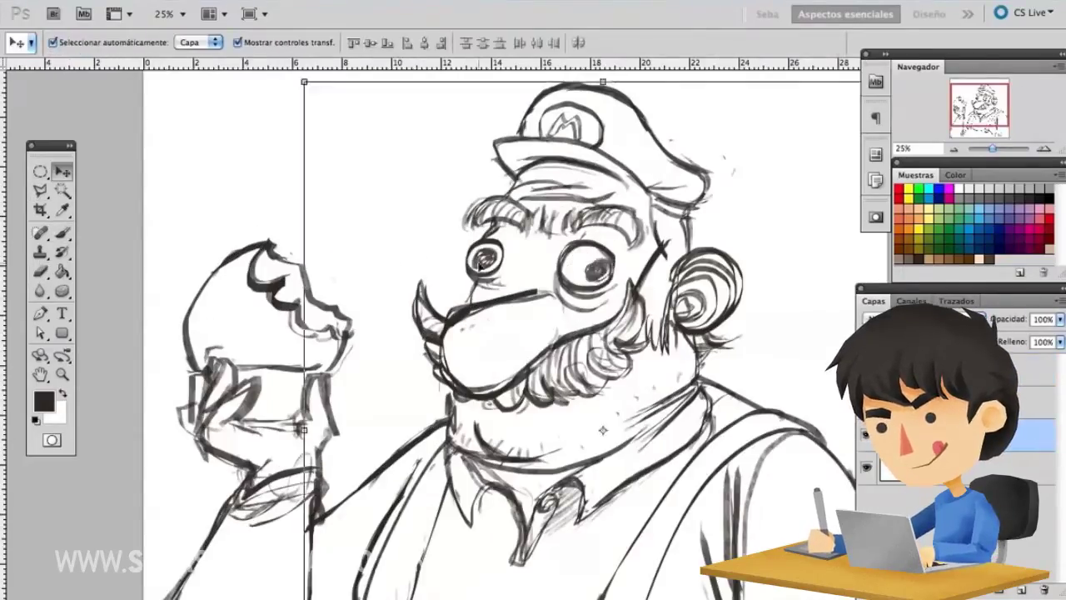
pyautogui.scroll(2, 483, 254)
pyautogui.scroll(-3, 516, 250)
pyautogui.press('b')
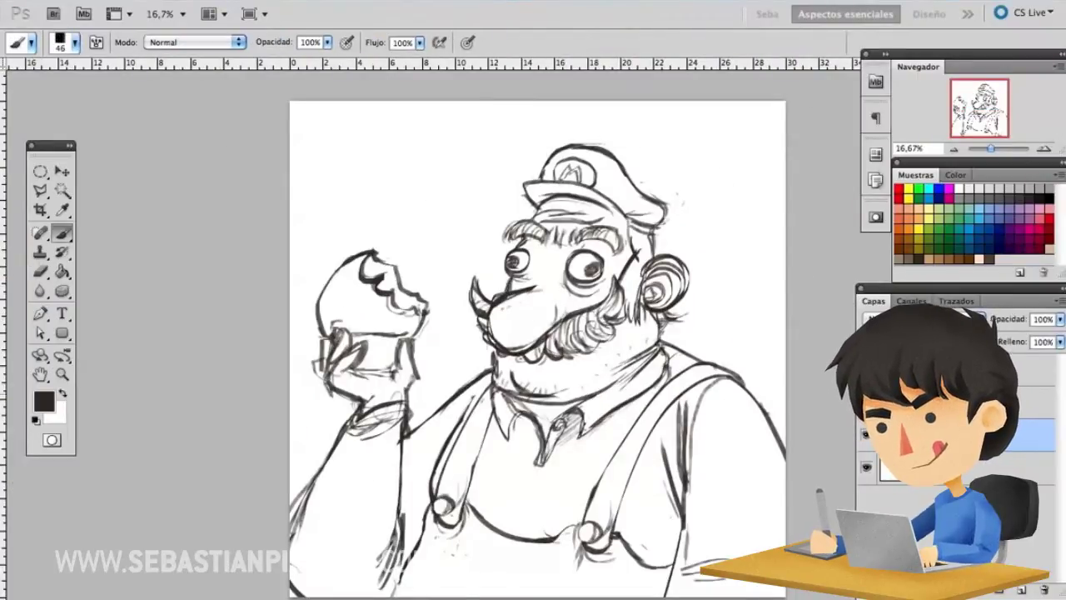
pyautogui.click(1031, 208)
pyautogui.rightClick(566, 247)
pyautogui.scroll(-3, 708, 466)
# - With a much larger brush, paint the overalls and right strap blue
pyautogui.click(667, 400)
pyautogui.moveTo(388, 429); pyautogui.dragTo(366, 503)
pyautogui.hotkey('ctrl', 'alt', 'z')
pyautogui.hotkey('ctrl', 'alt', 'z')
pyautogui.moveTo(487, 392); pyautogui.dragTo(449, 541)
pyautogui.moveTo(433, 500)
pyautogui.mouseDown()
pyautogui.moveTo(533, 583)
pyautogui.moveTo(612, 559)
pyautogui.moveTo(735, 368)
pyautogui.mouseUp()
pyautogui.moveTo(498, 393); pyautogui.dragTo(445, 429)
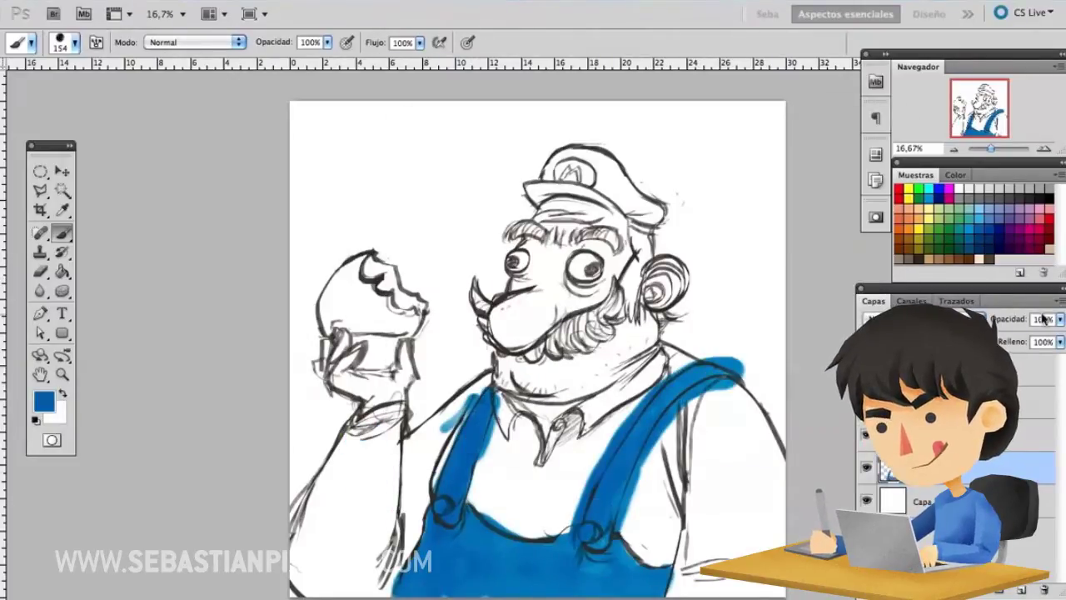
# - Extend blue over the lower overalls, left strap, right strap and bib
pyautogui.moveTo(399, 587)
pyautogui.mouseDown()
pyautogui.moveTo(437, 532)
pyautogui.moveTo(467, 525)
pyautogui.mouseUp()
pyautogui.moveTo(449, 583); pyautogui.dragTo(483, 408)
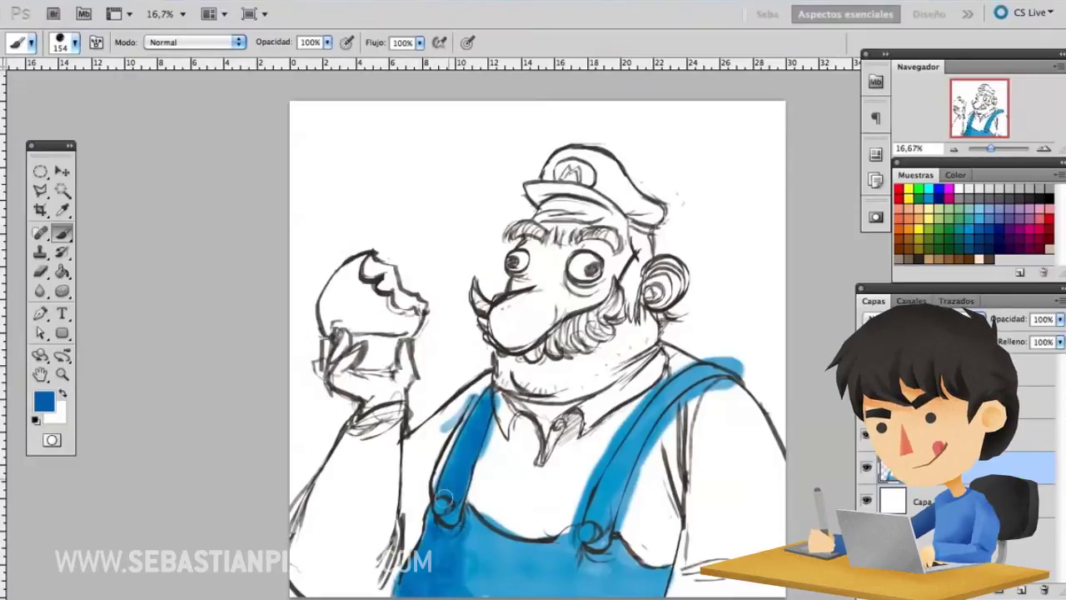
pyautogui.moveTo(466, 508); pyautogui.dragTo(433, 591)
pyautogui.moveTo(666, 583); pyautogui.dragTo(566, 557)
pyautogui.moveTo(633, 575); pyautogui.dragTo(483, 592)
pyautogui.moveTo(583, 587); pyautogui.dragTo(629, 550)
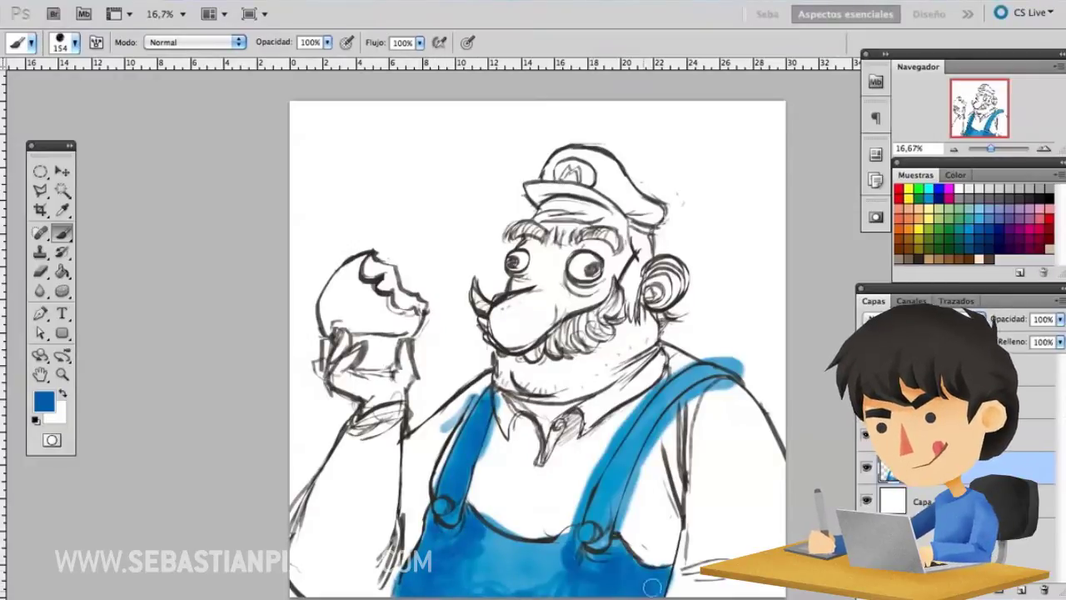
pyautogui.moveTo(716, 375); pyautogui.dragTo(596, 530)
# - Brush faint white over the overalls with a size 100 brush
pyautogui.press('x')
pyautogui.rightClick(688, 389)
pyautogui.click(657, 377)
pyautogui.rightClick(492, 389)
pyautogui.press('Escape')
pyautogui.moveTo(416, 582); pyautogui.dragTo(467, 399)
# - Sample a lighter blue and select the paint layer below
pyautogui.press('d')
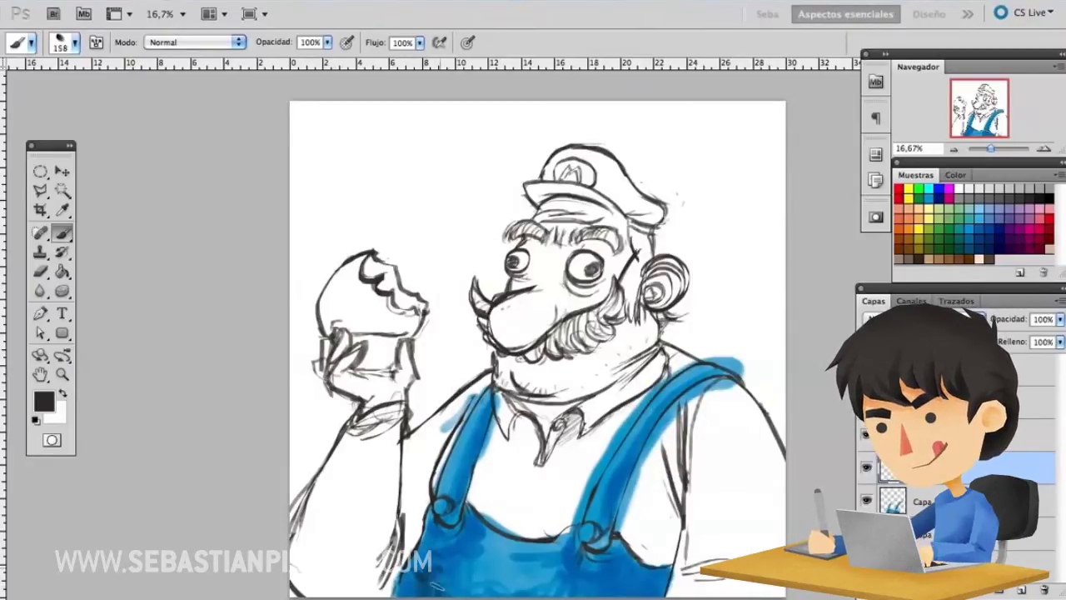
pyautogui.keyDown('alt'); pyautogui.click(616, 583); pyautogui.keyUp('alt')
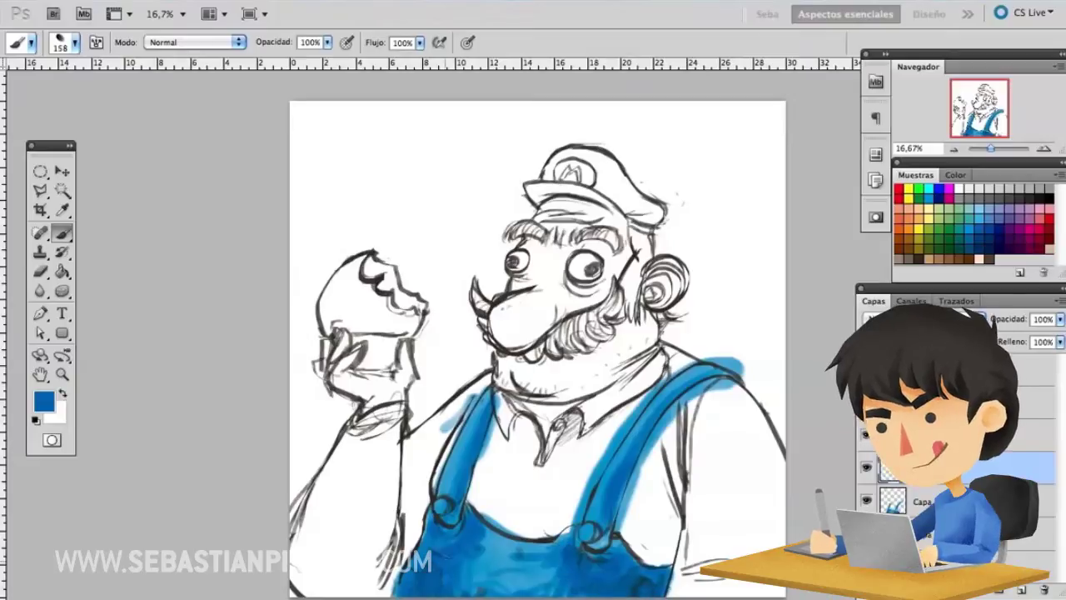
pyautogui.keyDown('alt'); pyautogui.click(481, 396); pyautogui.keyUp('alt')
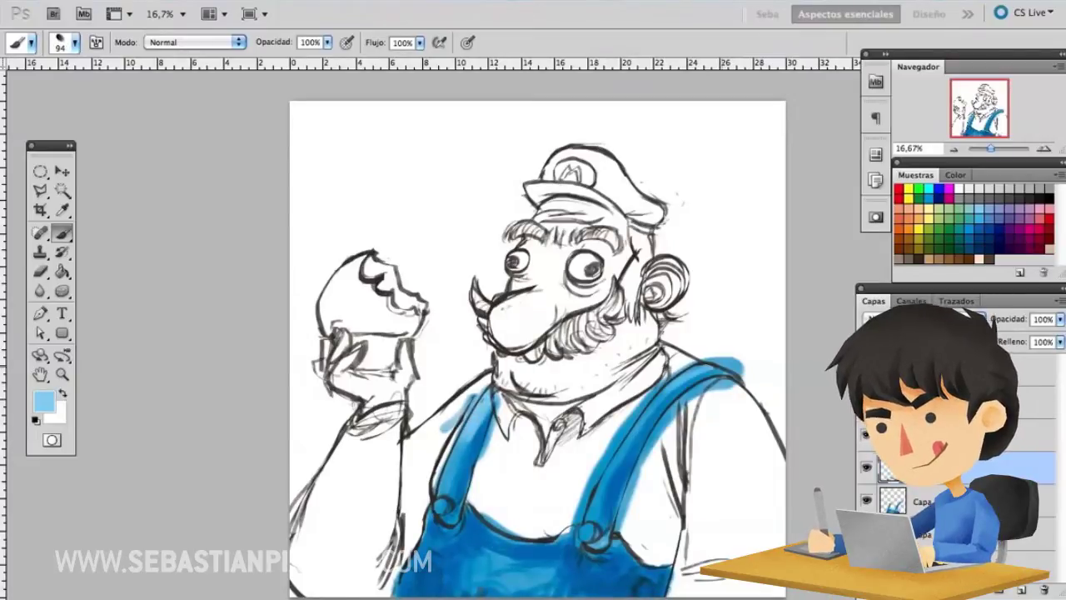
pyautogui.click(921, 500)
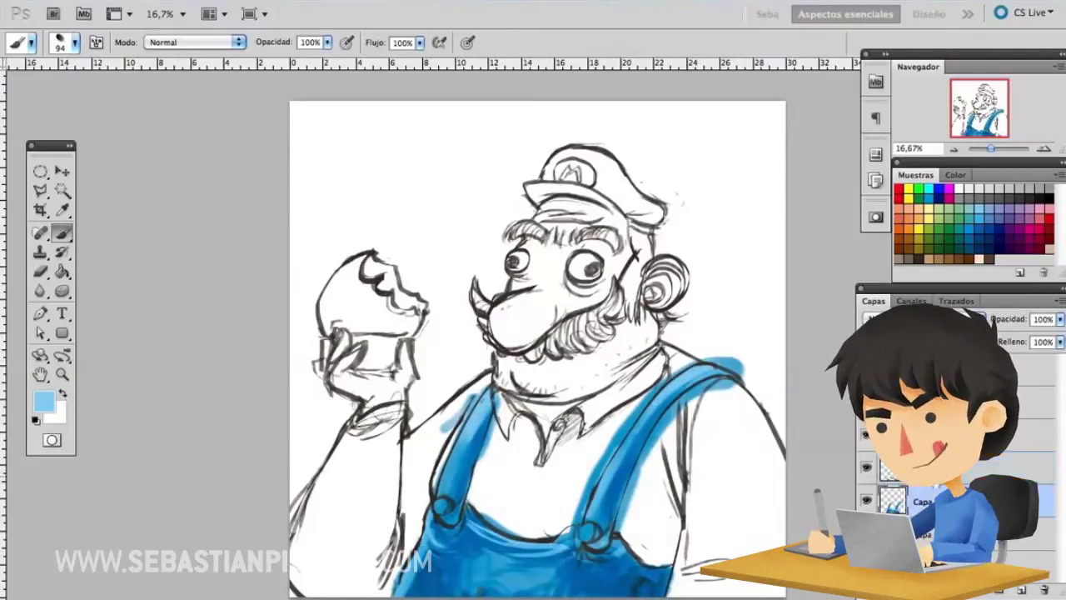
# - Erase the stray blue spilling onto the shirt and near the collar
pyautogui.press('e')
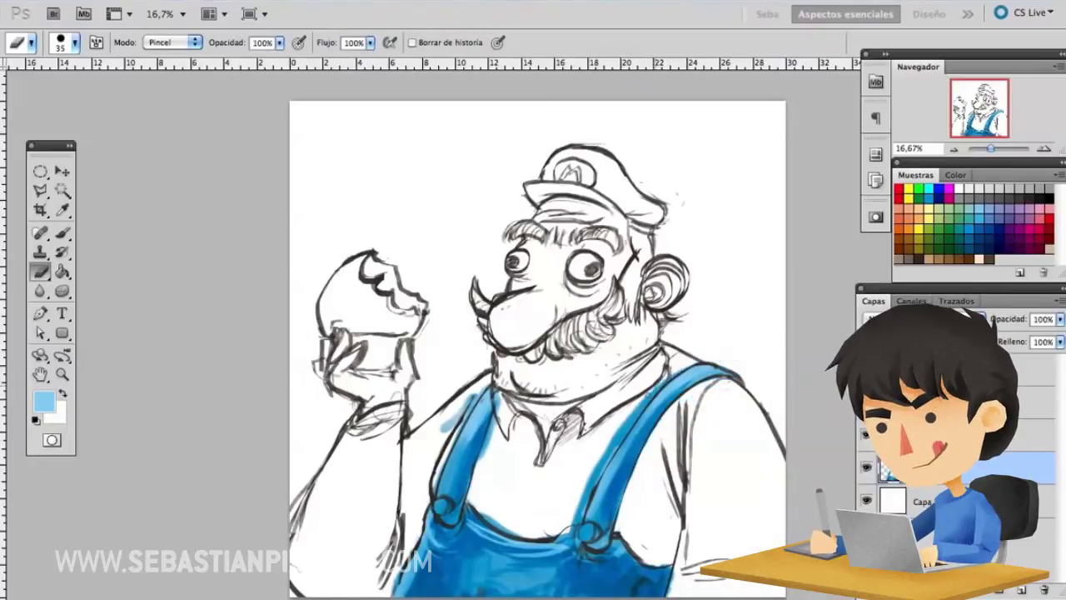
pyautogui.moveTo(611, 391); pyautogui.dragTo(583, 508)
pyautogui.moveTo(458, 399); pyautogui.dragTo(492, 449)
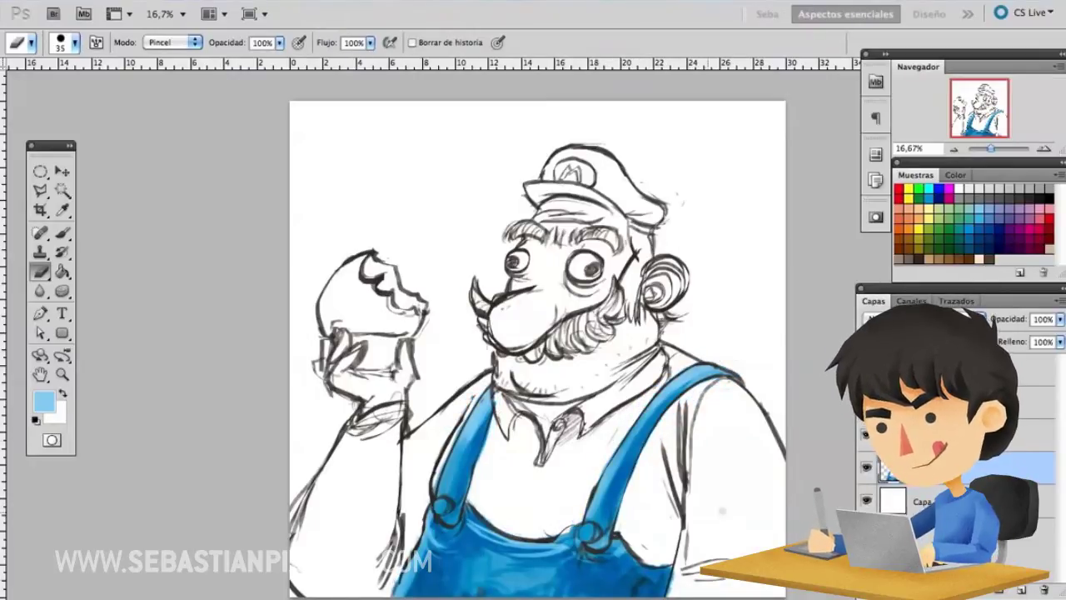
pyautogui.press('b')
pyautogui.scroll(1, 497, 559)
# - Paint darker blue strokes across the overalls bib and right strap
pyautogui.click(43, 402)
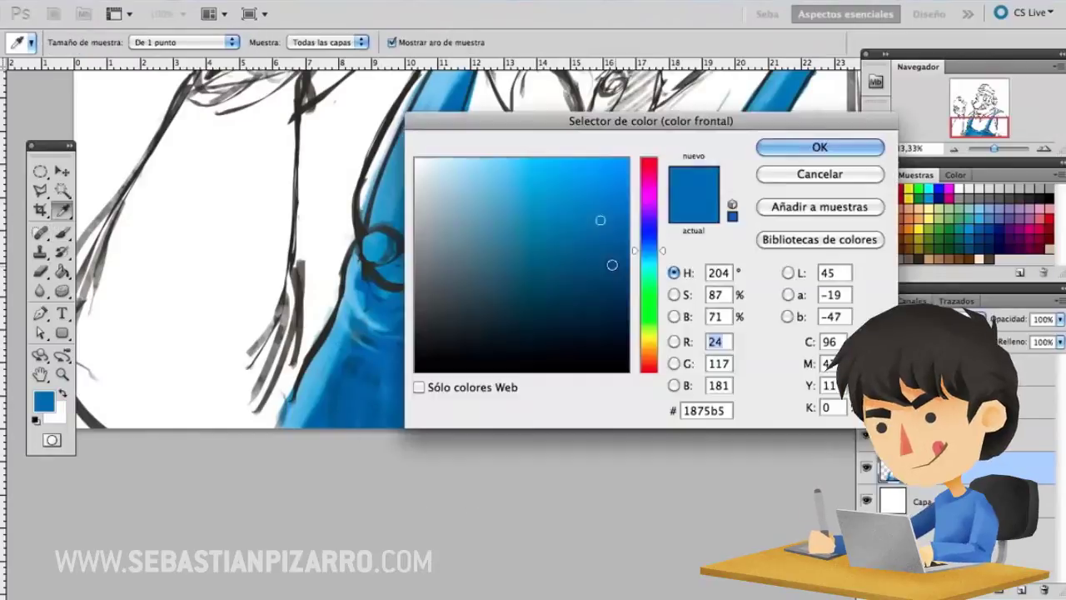
pyautogui.press('Escape')
pyautogui.moveTo(429, 265)
pyautogui.mouseDown()
pyautogui.moveTo(458, 341)
pyautogui.moveTo(316, 408)
pyautogui.moveTo(624, 350)
pyautogui.moveTo(516, 358)
pyautogui.mouseUp()
pyautogui.keyDown('alt'); pyautogui.click(541, 366); pyautogui.keyUp('alt')
pyautogui.keyDown('alt'); pyautogui.click(619, 358); pyautogui.keyUp('alt')
pyautogui.moveTo(658, 358); pyautogui.dragTo(733, 333)
pyautogui.moveTo(770, 392); pyautogui.dragTo(820, 420)
# - Add pale blue highlights across the bib and centre of the overalls
pyautogui.keyDown('alt'); pyautogui.click(782, 396); pyautogui.keyUp('alt')
pyautogui.moveTo(708, 337)
pyautogui.mouseDown()
pyautogui.moveTo(741, 316)
pyautogui.moveTo(633, 391)
pyautogui.moveTo(737, 315)
pyautogui.moveTo(749, 329)
pyautogui.mouseUp()
pyautogui.keyDown('alt'); pyautogui.click(716, 329); pyautogui.keyUp('alt')
pyautogui.moveTo(583, 320); pyautogui.dragTo(495, 329)
pyautogui.moveTo(500, 350); pyautogui.dragTo(575, 358)
pyautogui.keyDown('alt'); pyautogui.click(453, 273); pyautogui.keyUp('alt')
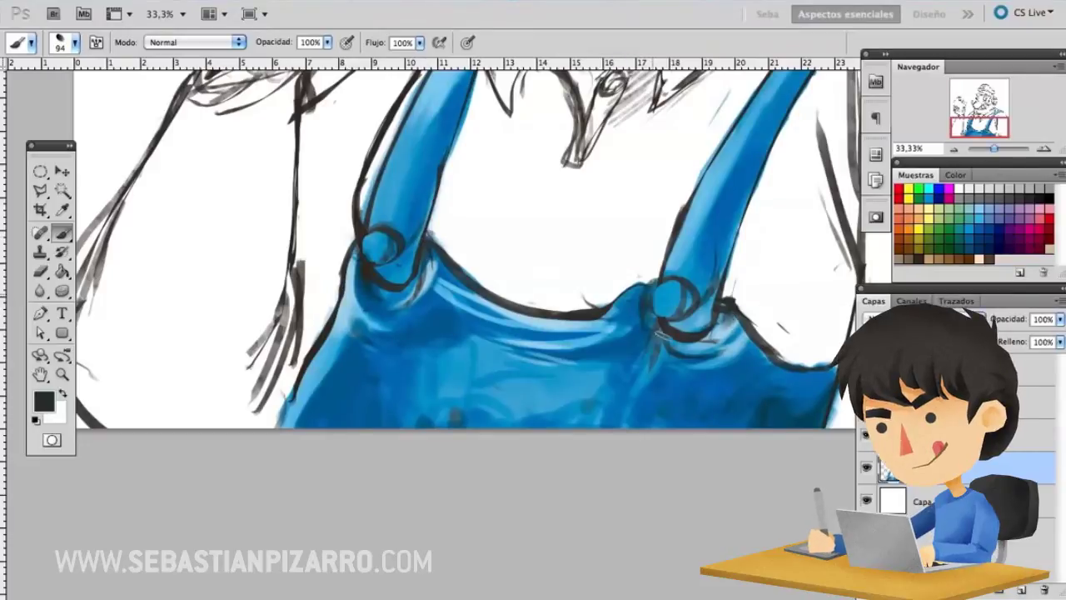
pyautogui.hotkey('ctrl', '-')
pyautogui.hotkey('ctrl', '-')
pyautogui.hotkey('ctrl', '-')
# - Fill the left arm, sleeve and shirt between the straps with red using a bigger brush
pyautogui.click(1048, 219)
pyautogui.hotkey('ctrl', '+')
pyautogui.moveTo(380, 440); pyautogui.dragTo(333, 574)
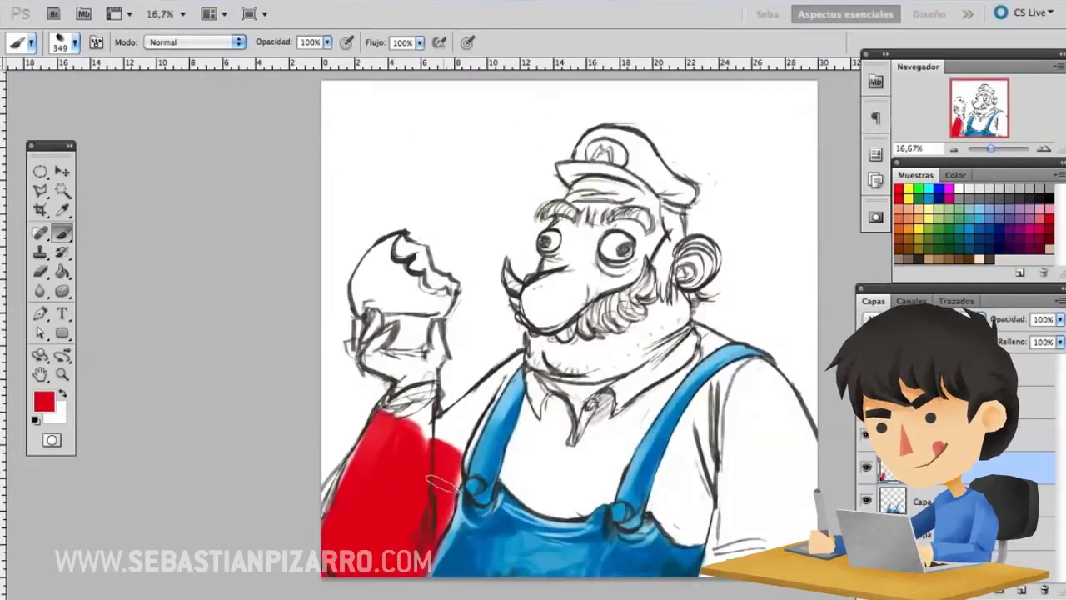
pyautogui.moveTo(433, 500); pyautogui.dragTo(533, 358)
pyautogui.moveTo(499, 466); pyautogui.dragTo(716, 333)
pyautogui.moveTo(666, 366); pyautogui.dragTo(732, 541)
pyautogui.moveTo(699, 416); pyautogui.dragTo(800, 566)
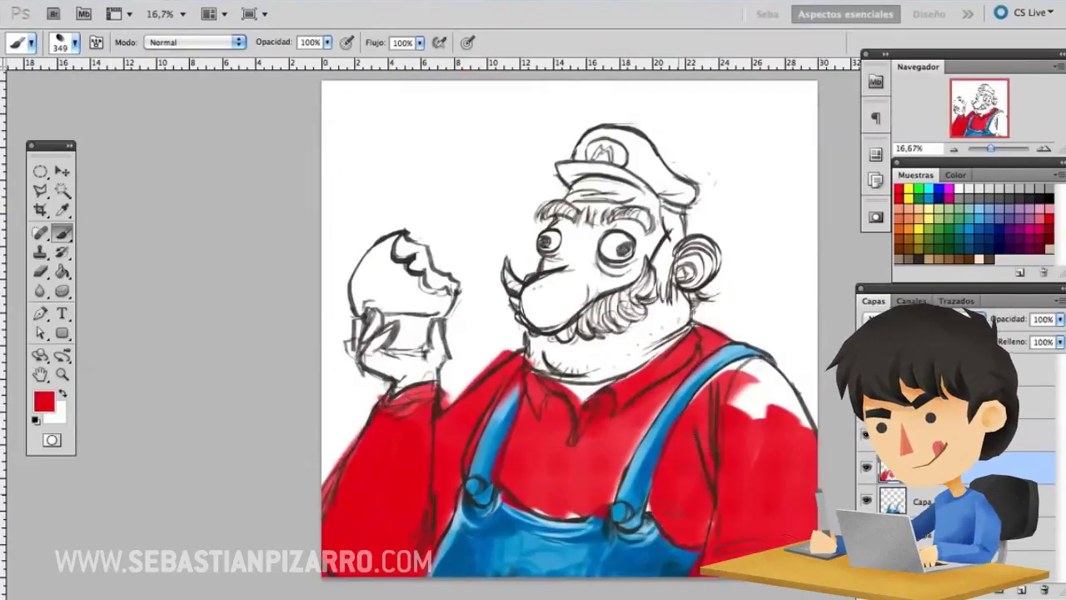
pyautogui.moveTo(750, 358); pyautogui.dragTo(799, 516)
pyautogui.moveTo(532, 500); pyautogui.dragTo(666, 400)
# - Deepen the red with Hue/Saturation, then smooth the red between the straps
pyautogui.hotkey('ctrl', 'u')
pyautogui.moveTo(816, 391); pyautogui.dragTo(797, 397)
pyautogui.moveTo(814, 440); pyautogui.dragTo(811, 441)
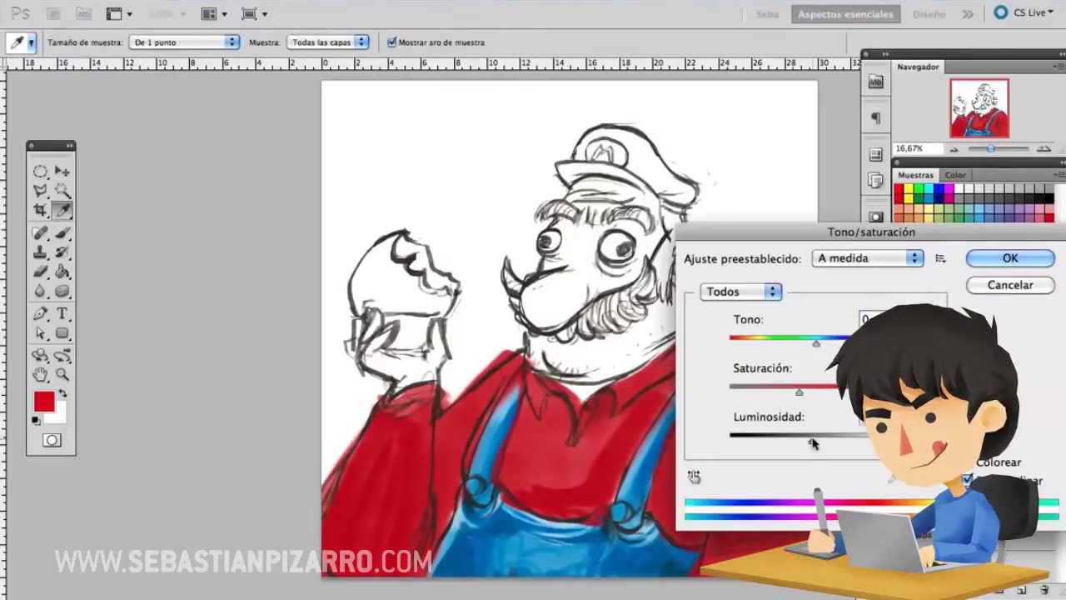
pyautogui.press('Return')
pyautogui.press('b')
pyautogui.rightClick(618, 381)
pyautogui.keyDown('alt'); pyautogui.click(618, 382); pyautogui.keyUp('alt')
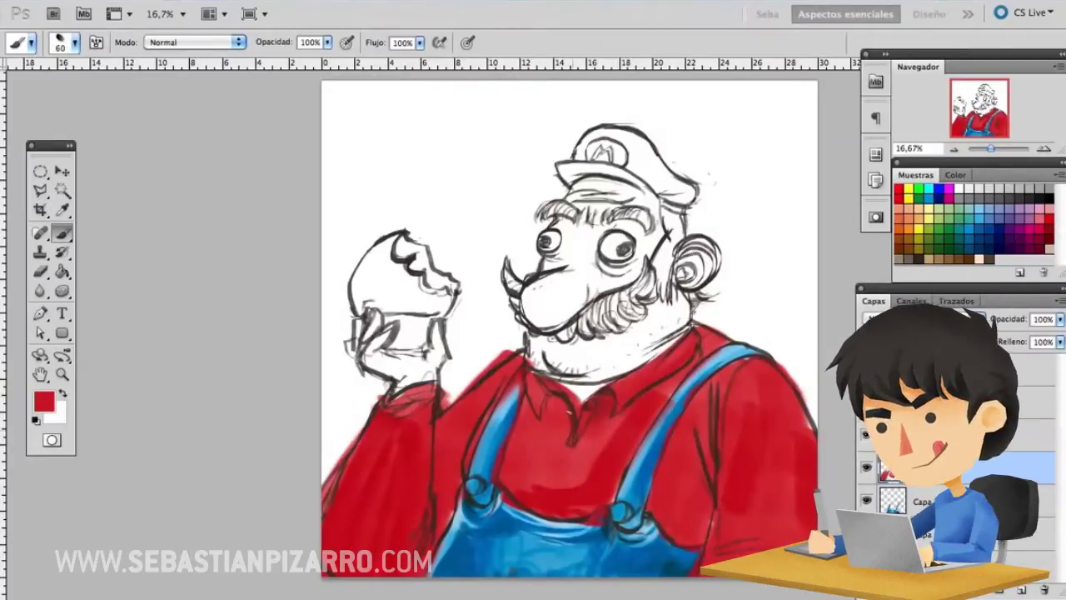
pyautogui.keyDown('alt'); pyautogui.click(520, 433); pyautogui.keyUp('alt')
pyautogui.moveTo(533, 492); pyautogui.dragTo(649, 399)
# - Add dark red shading near the collar, right of the strap and on the lower left sleeve
pyautogui.moveTo(549, 500); pyautogui.dragTo(616, 433)
pyautogui.moveTo(483, 384)
pyautogui.mouseDown()
pyautogui.moveTo(441, 449)
pyautogui.moveTo(338, 518)
pyautogui.mouseUp()
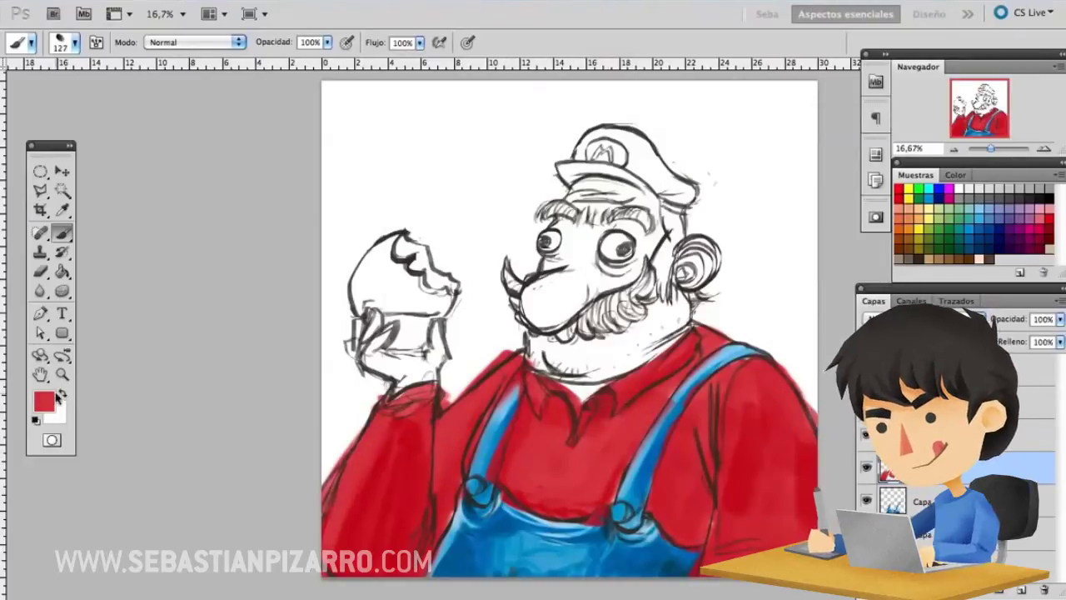
pyautogui.keyDown('alt'); pyautogui.click(573, 416); pyautogui.keyUp('alt')
pyautogui.moveTo(542, 396); pyautogui.dragTo(573, 418)
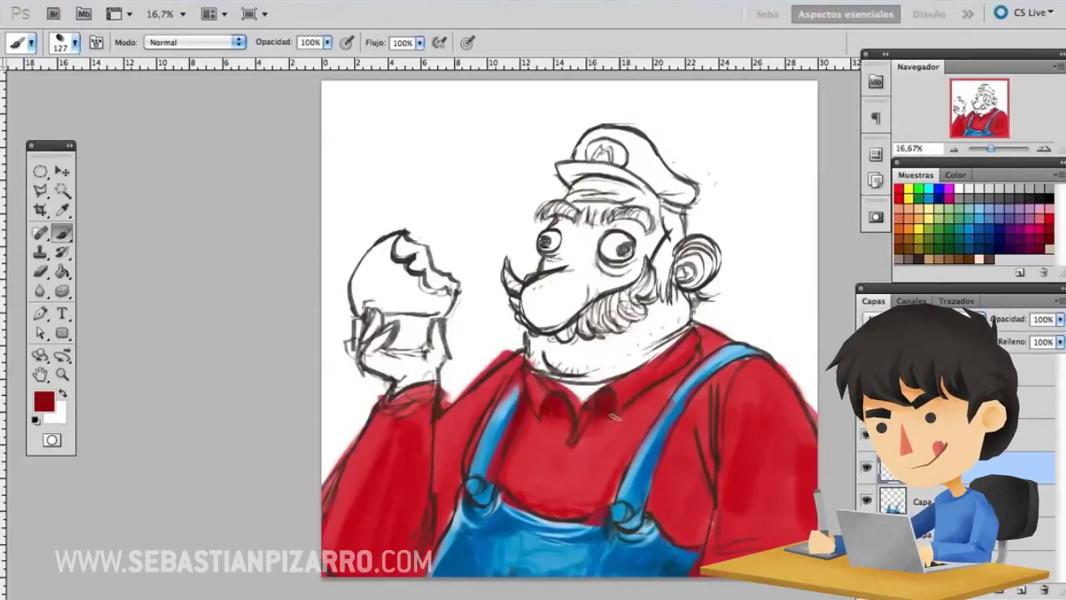
pyautogui.moveTo(666, 367); pyautogui.dragTo(700, 541)
pyautogui.moveTo(391, 445)
pyautogui.mouseDown()
pyautogui.moveTo(342, 522)
pyautogui.moveTo(391, 450)
pyautogui.mouseUp()
# - Add brighter and darker red strokes along the lower left sleeve and arm
pyautogui.keyDown('alt'); pyautogui.click(366, 466); pyautogui.keyUp('alt')
pyautogui.moveTo(333, 542); pyautogui.dragTo(377, 437)
pyautogui.moveTo(403, 503); pyautogui.dragTo(425, 420)
pyautogui.moveTo(441, 558)
pyautogui.mouseDown()
pyautogui.moveTo(475, 408)
pyautogui.moveTo(438, 443)
pyautogui.mouseUp()
pyautogui.keyDown('alt'); pyautogui.click(467, 433); pyautogui.keyUp('alt')
# - Pick a light pinkish red and paint highlights on the lower left sleeve
pyautogui.click(44, 401)
pyautogui.click(550, 216)
pyautogui.click(806, 145)
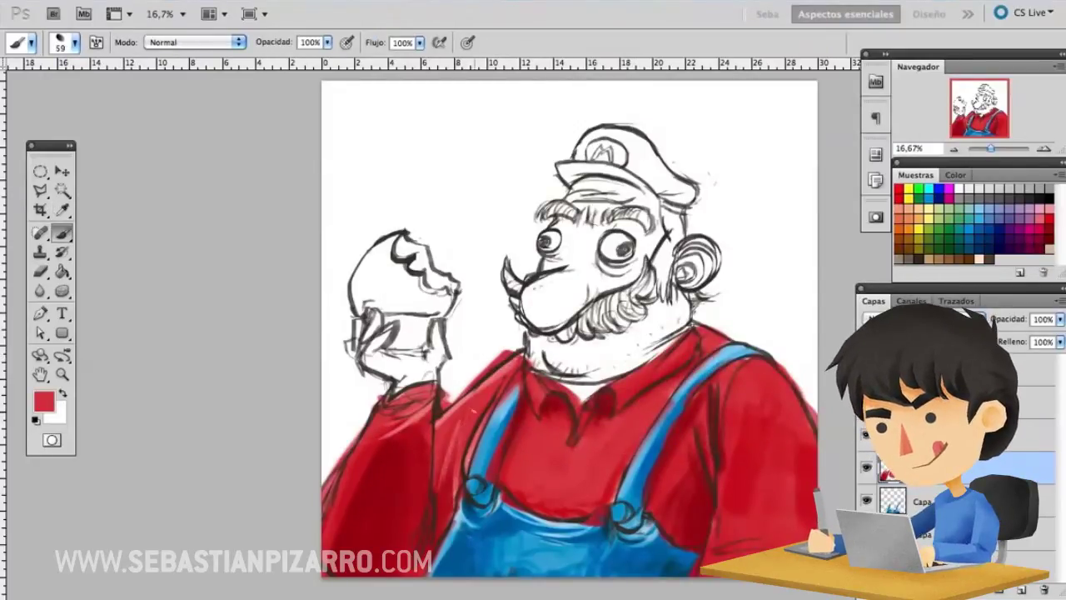
pyautogui.moveTo(350, 510); pyautogui.dragTo(404, 445)
pyautogui.moveTo(337, 550); pyautogui.dragTo(403, 485)
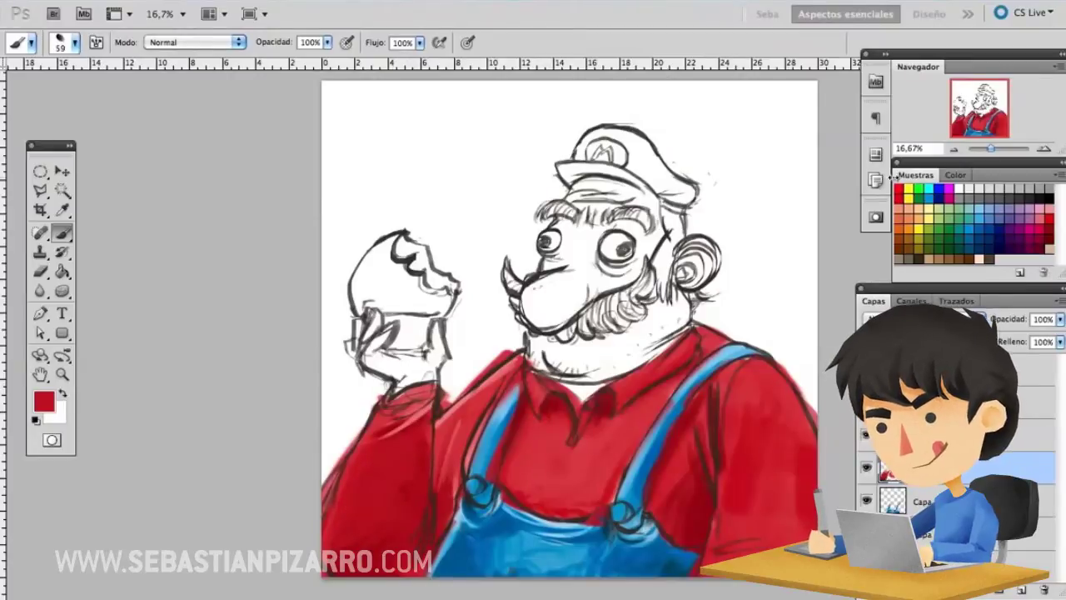
pyautogui.keyDown('alt'); pyautogui.click(575, 433); pyautogui.keyUp('alt')
pyautogui.moveTo(342, 541); pyautogui.dragTo(387, 500)
pyautogui.keyDown('alt'); pyautogui.click(600, 420); pyautogui.keyUp('alt')
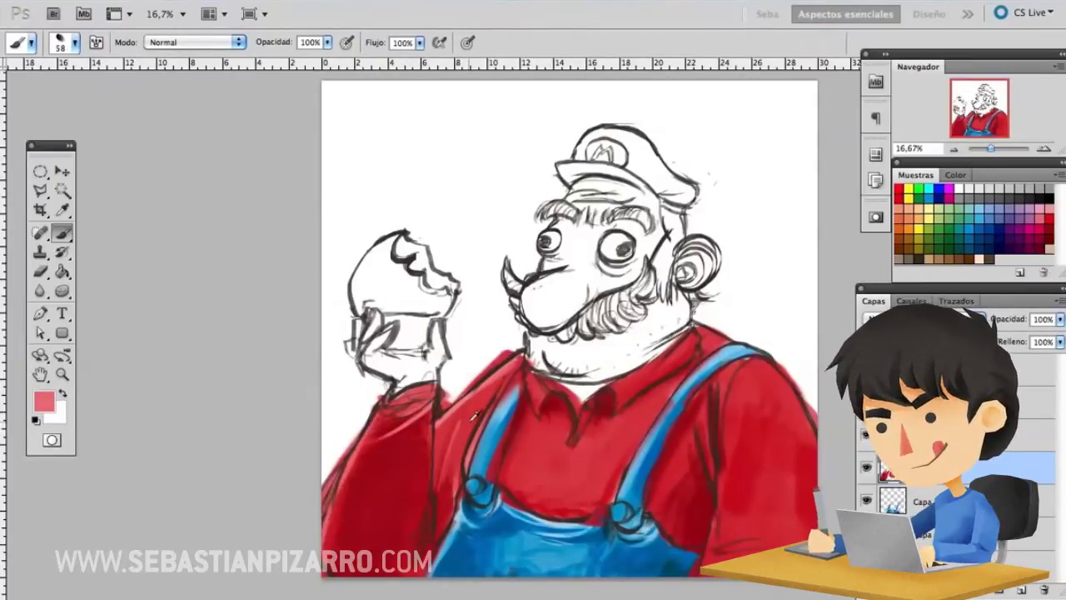
pyautogui.keyDown('alt'); pyautogui.click(426, 502); pyautogui.keyUp('alt')
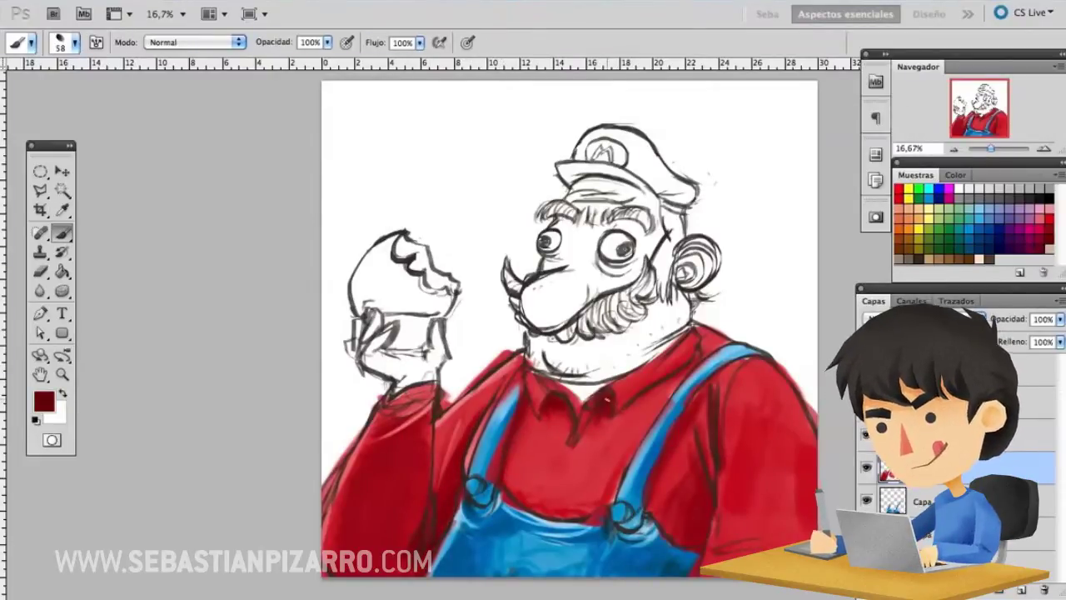
# - Rotate the canvas view and pick a lighter pink-red for the shirt
pyautogui.press('r')
pyautogui.moveTo(709, 458); pyautogui.dragTo(379, 351)
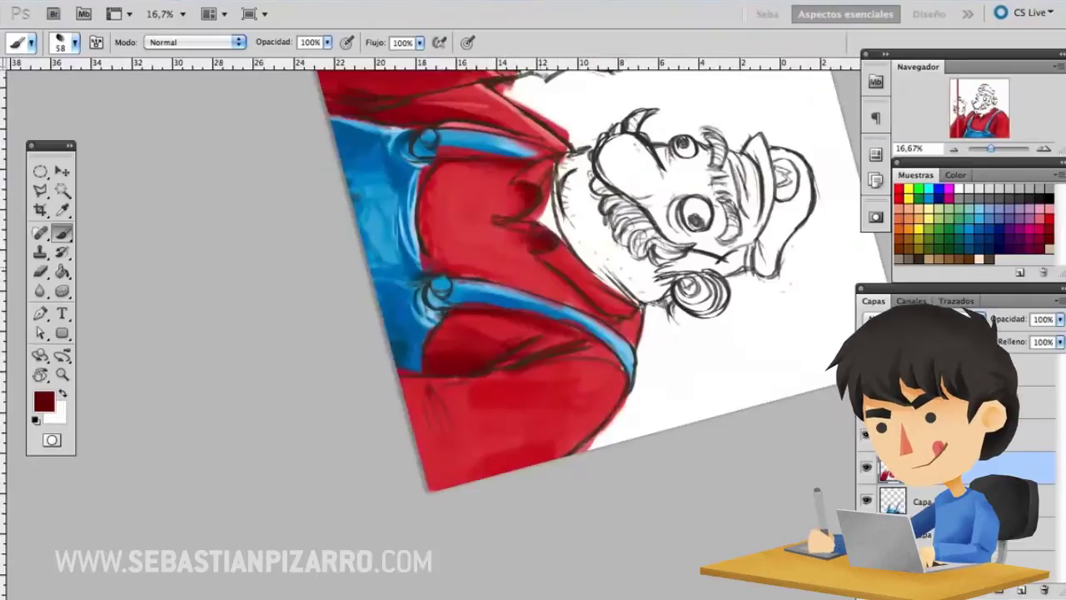
pyautogui.keyDown('alt'); pyautogui.click(537, 341); pyautogui.keyUp('alt')
pyautogui.moveTo(466, 325); pyautogui.dragTo(536, 341)
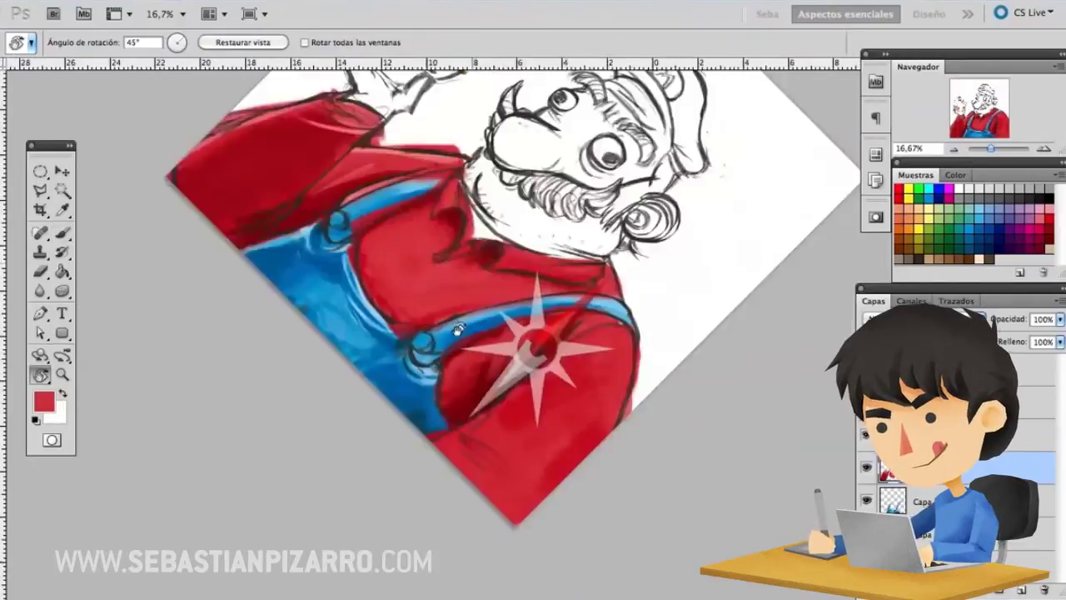
pyautogui.click(43, 402)
pyautogui.click(514, 210)
pyautogui.press('Return')
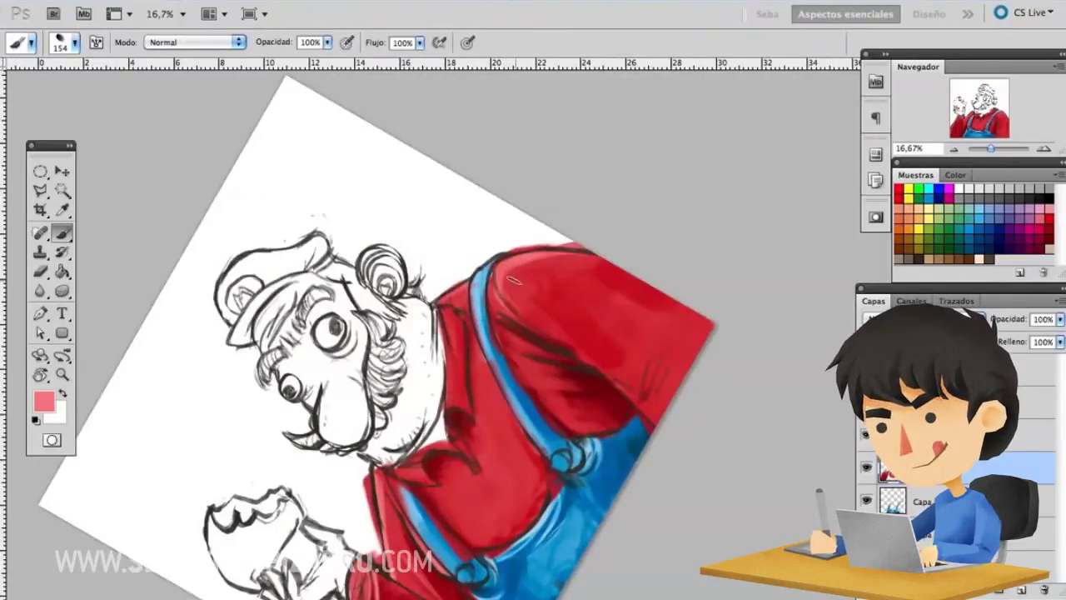
pyautogui.keyDown('alt'); pyautogui.click(513, 280); pyautogui.keyUp('alt')
pyautogui.press('Escape')
pyautogui.rightClick(588, 388)
pyautogui.keyDown('alt'); pyautogui.click(500, 428); pyautogui.keyUp('alt')
# - Sample shirt reds and brighten the shirt from the upper right downward
pyautogui.keyDown('alt'); pyautogui.click(472, 388); pyautogui.keyUp('alt')
pyautogui.keyDown('alt'); pyautogui.click(443, 387); pyautogui.keyUp('alt')
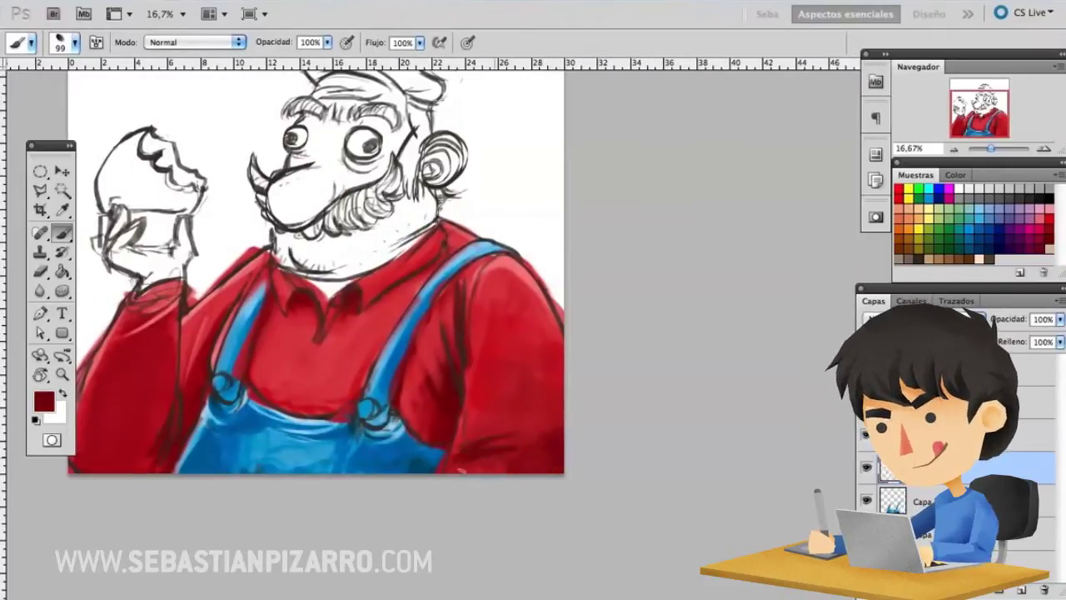
pyautogui.keyDown('alt'); pyautogui.click(483, 316); pyautogui.keyUp('alt')
pyautogui.keyDown('alt'); pyautogui.click(483, 445); pyautogui.keyUp('alt')
pyautogui.keyDown('alt'); pyautogui.click(497, 430); pyautogui.keyUp('alt')
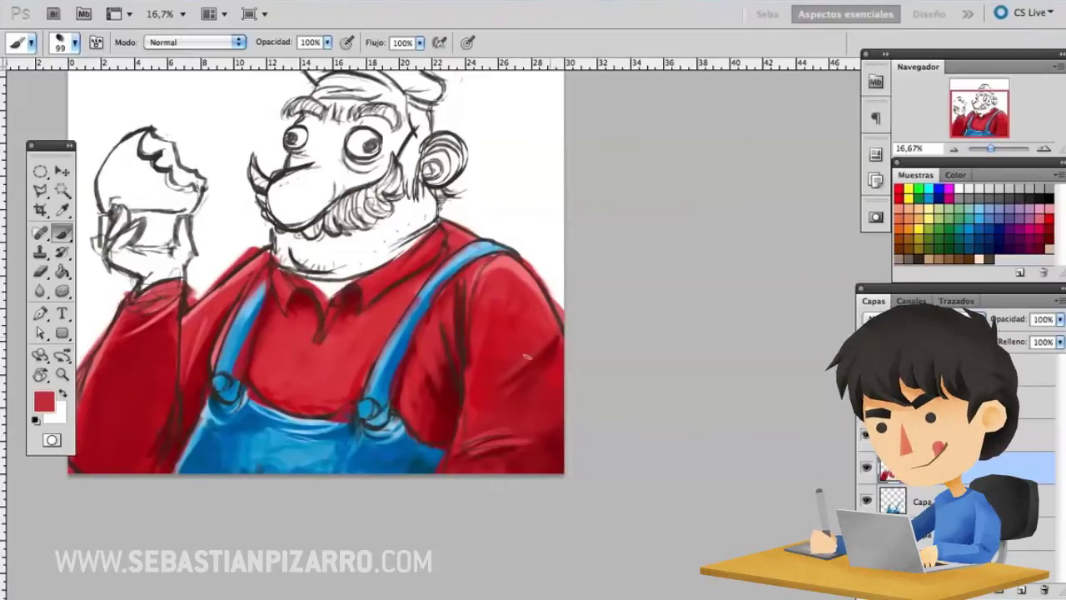
pyautogui.moveTo(538, 334); pyautogui.dragTo(491, 412)
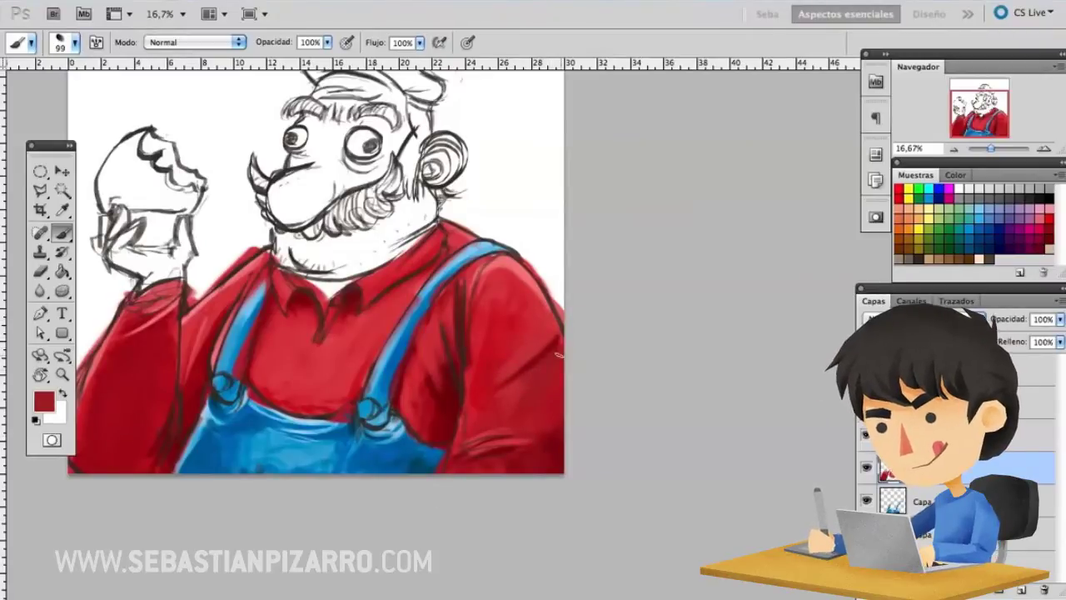
# - Zoom in on the shirt collar and brighten its dark shading with light pinkish red
pyautogui.press('e')
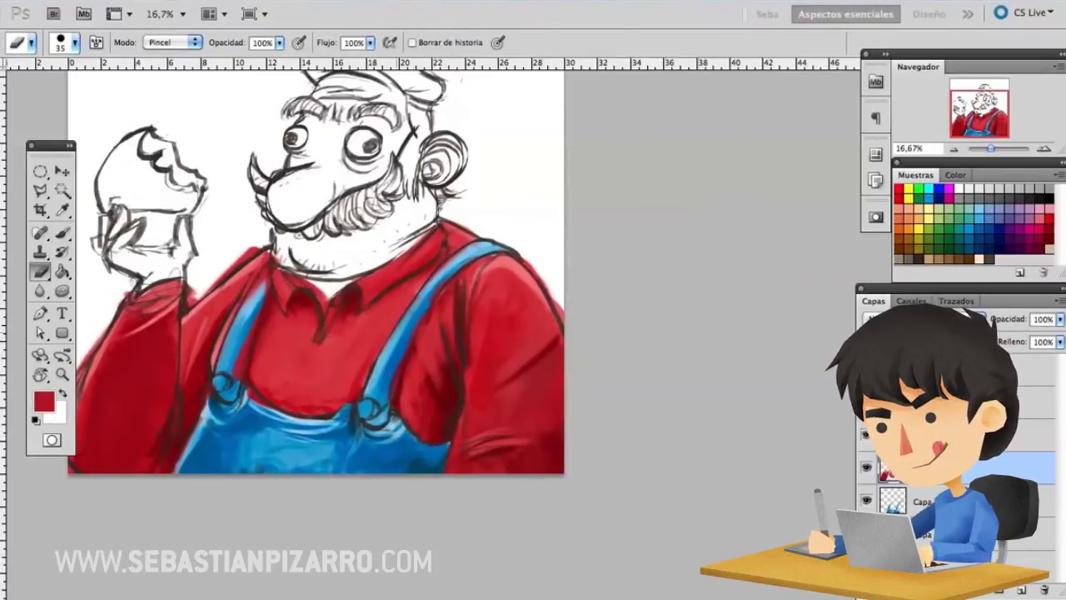
pyautogui.press('r')
pyautogui.moveTo(500, 250); pyautogui.dragTo(392, 230)
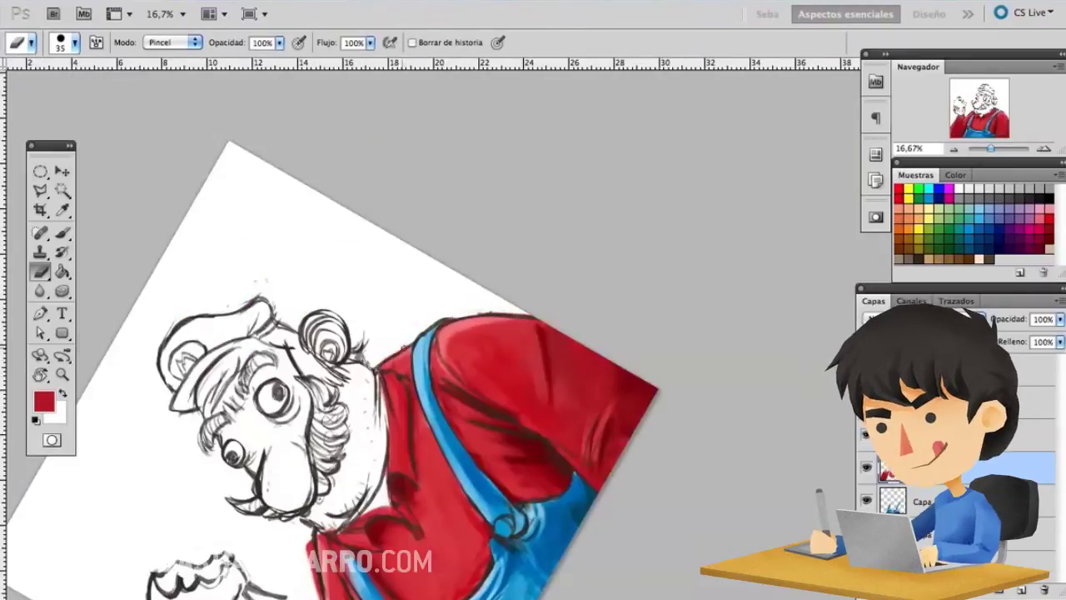
pyautogui.press('Escape')
pyautogui.press('b')
pyautogui.rightClick(549, 246)
pyautogui.hotkey('ctrl', '+')
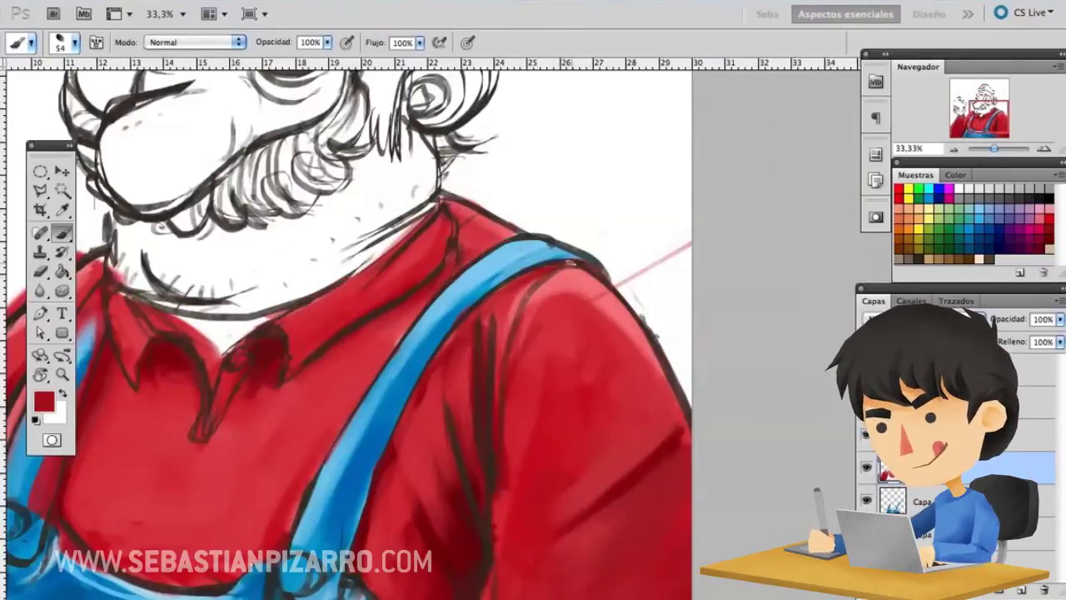
pyautogui.moveTo(572, 263); pyautogui.dragTo(546, 155)
pyautogui.keyDown('alt'); pyautogui.click(551, 154); pyautogui.keyUp('alt')
pyautogui.moveTo(438, 266)
pyautogui.mouseDown()
pyautogui.moveTo(440, 375)
pyautogui.moveTo(492, 205)
pyautogui.moveTo(444, 371)
pyautogui.mouseUp()
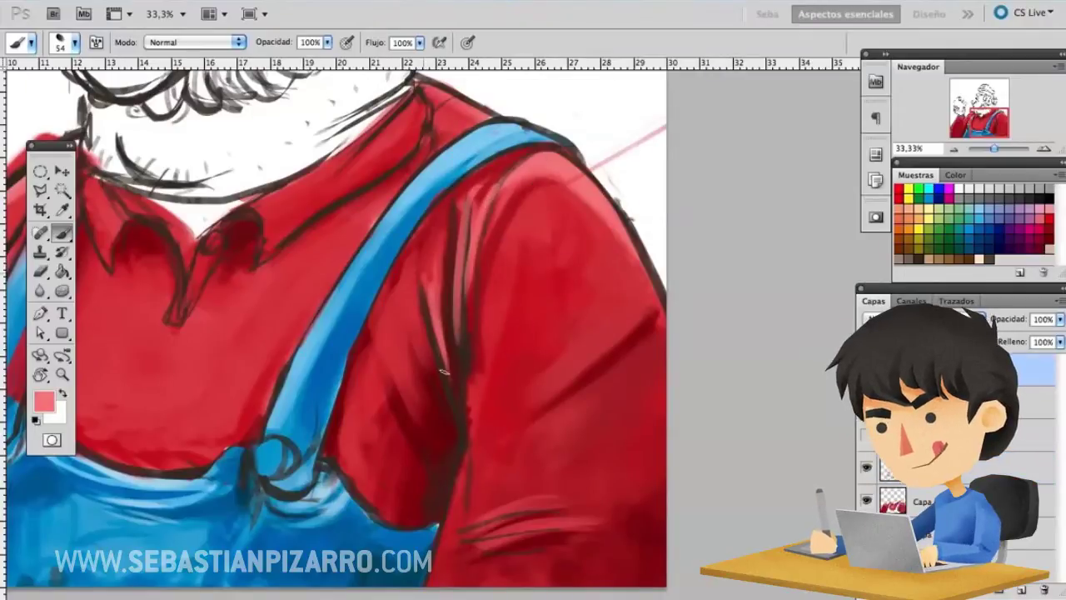
# - Paint dark red shading on the collar with a larger brush and add lighter red strokes
pyautogui.keyDown('alt'); pyautogui.click(637, 354); pyautogui.keyUp('alt')
pyautogui.rightClick(552, 258)
pyautogui.press('Return')
pyautogui.moveTo(400, 167)
pyautogui.mouseDown()
pyautogui.moveTo(274, 300)
pyautogui.moveTo(460, 279)
pyautogui.mouseUp()
pyautogui.moveTo(300, 229); pyautogui.dragTo(270, 333)
pyautogui.keyDown('alt'); pyautogui.click(309, 265); pyautogui.keyUp('alt')
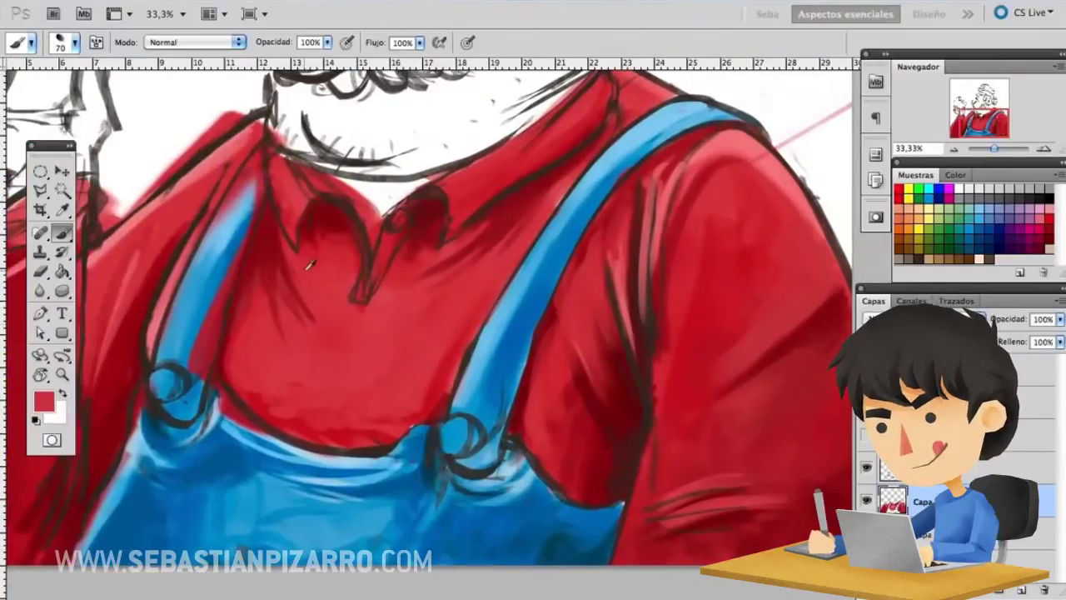
# - Erase red spilled onto the left strap and stray spots, then darken the strap's left edge
pyautogui.press('e')
pyautogui.moveTo(253, 150); pyautogui.dragTo(232, 221)
pyautogui.moveTo(229, 275); pyautogui.dragTo(193, 379)
pyautogui.press('b')
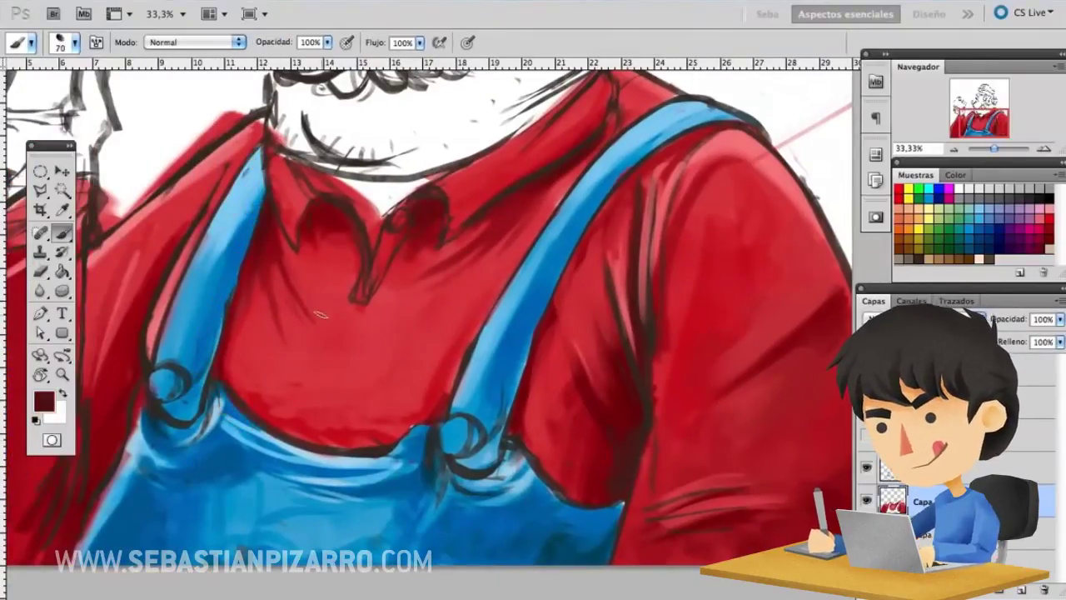
pyautogui.keyDown('alt'); pyautogui.click(565, 144); pyautogui.keyUp('alt')
pyautogui.press('e')
pyautogui.moveTo(366, 200); pyautogui.dragTo(341, 241)
pyautogui.moveTo(250, 166); pyautogui.dragTo(346, 208)
pyautogui.press('b')
pyautogui.moveTo(597, 409); pyautogui.dragTo(639, 268)
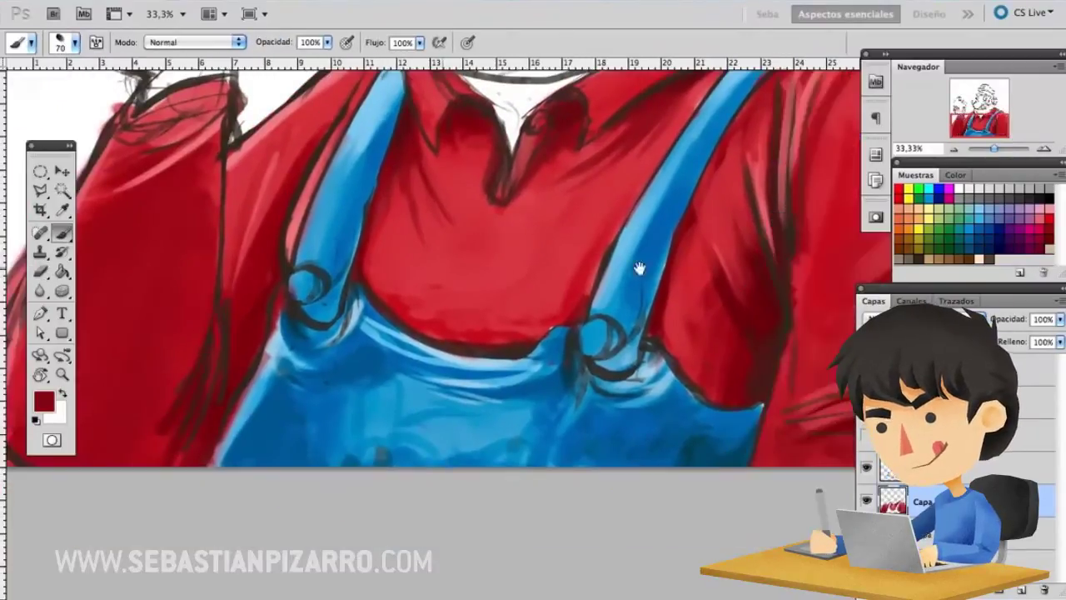
pyautogui.moveTo(265, 284); pyautogui.dragTo(287, 178)
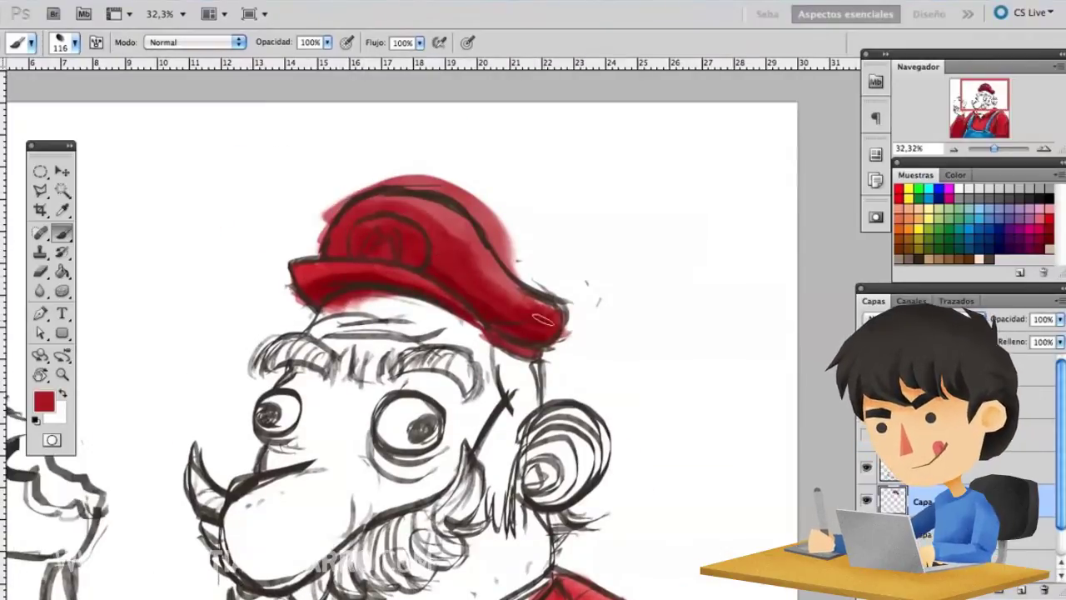
# - Add red to the cap's top and right side and erase overflow around its outline
pyautogui.moveTo(542, 319); pyautogui.dragTo(496, 288)
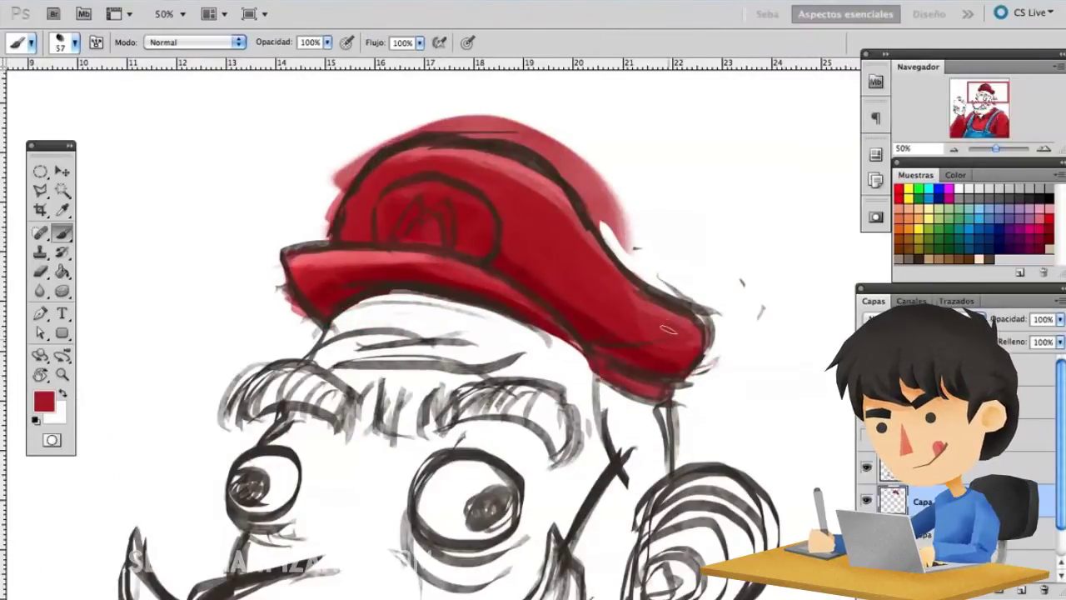
pyautogui.press('e')
pyautogui.moveTo(287, 291); pyautogui.dragTo(519, 139)
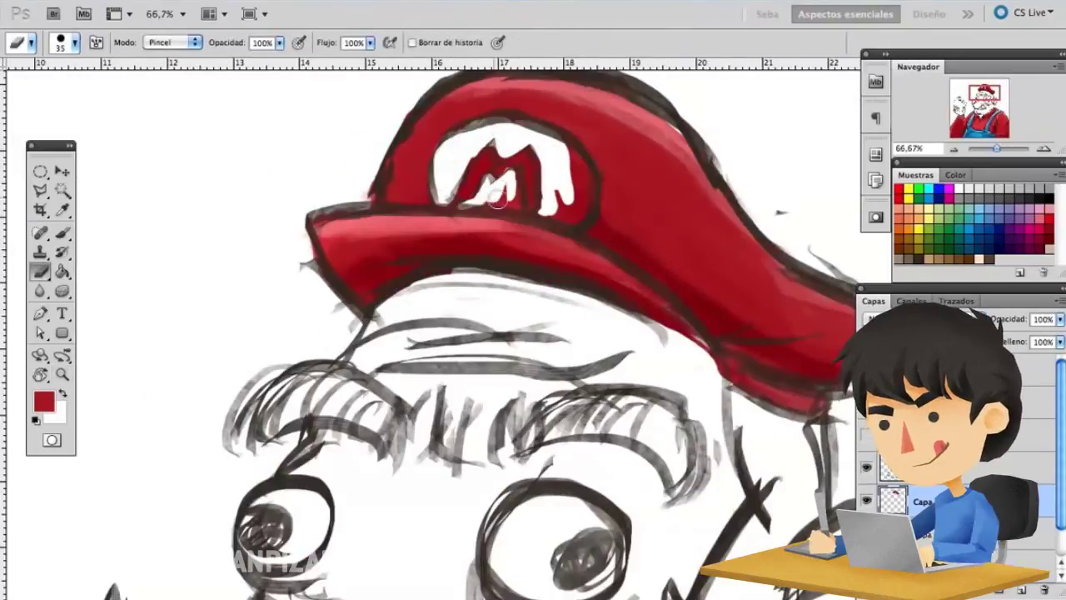
# - Erase the cap emblem back to white and add grey shading inside it
pyautogui.moveTo(494, 193); pyautogui.dragTo(579, 171)
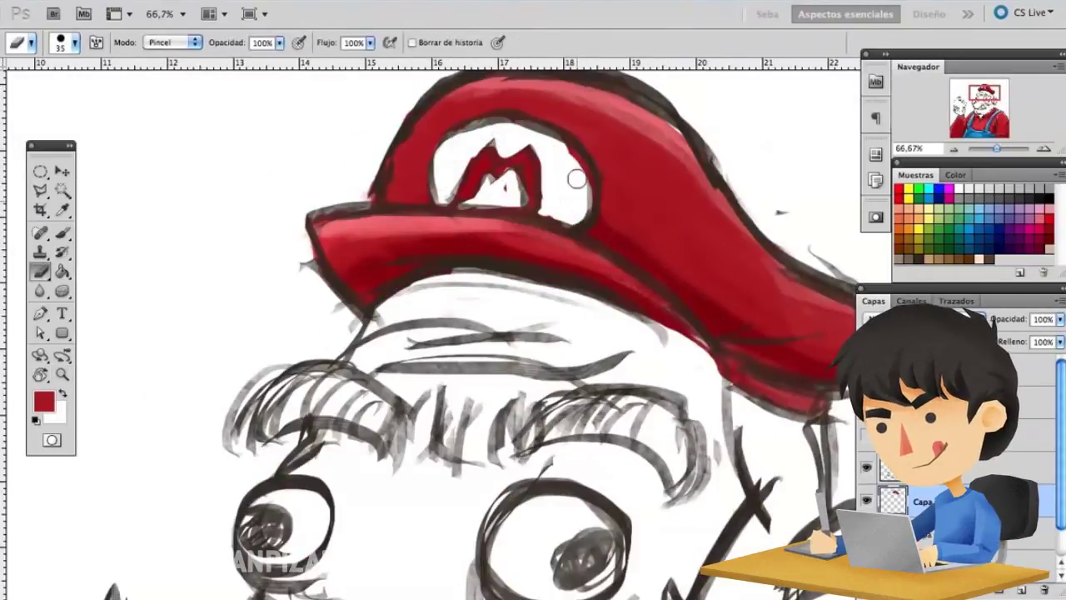
pyautogui.press('b')
pyautogui.moveTo(466, 191)
pyautogui.mouseDown()
pyautogui.moveTo(449, 166)
pyautogui.moveTo(566, 208)
pyautogui.moveTo(487, 163)
pyautogui.mouseUp()
pyautogui.press('e')
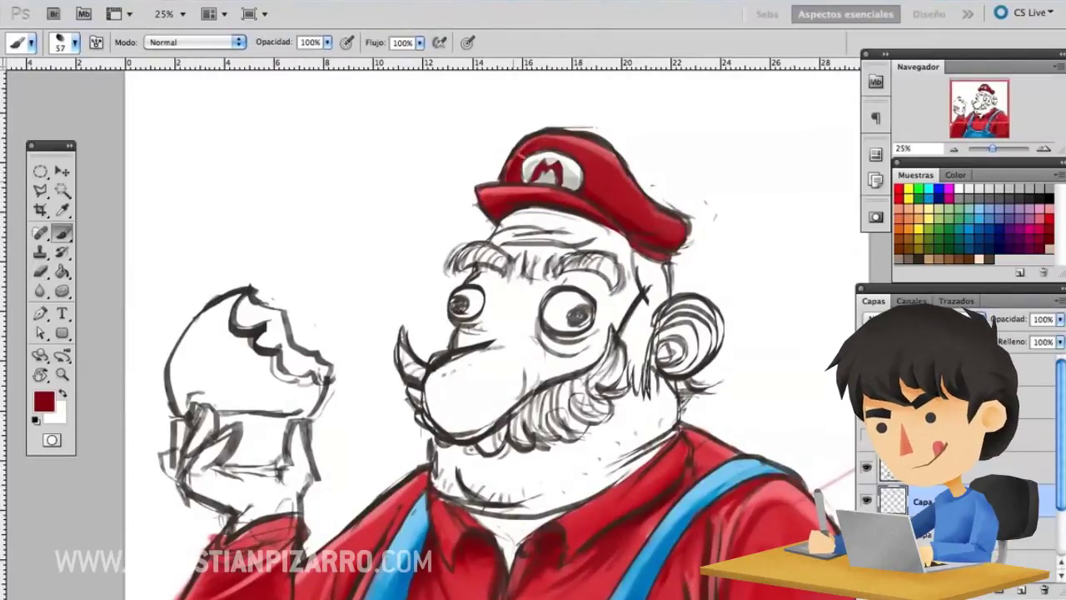
# - Brush a skin tone over the forehead, cheeks, nose and lower face with a 119 brush
pyautogui.click(43, 402)
pyautogui.click(785, 144)
pyautogui.moveTo(500, 300); pyautogui.dragTo(475, 399)
pyautogui.moveTo(499, 250)
pyautogui.mouseDown()
pyautogui.moveTo(599, 275)
pyautogui.moveTo(582, 391)
pyautogui.moveTo(483, 500)
pyautogui.mouseUp()
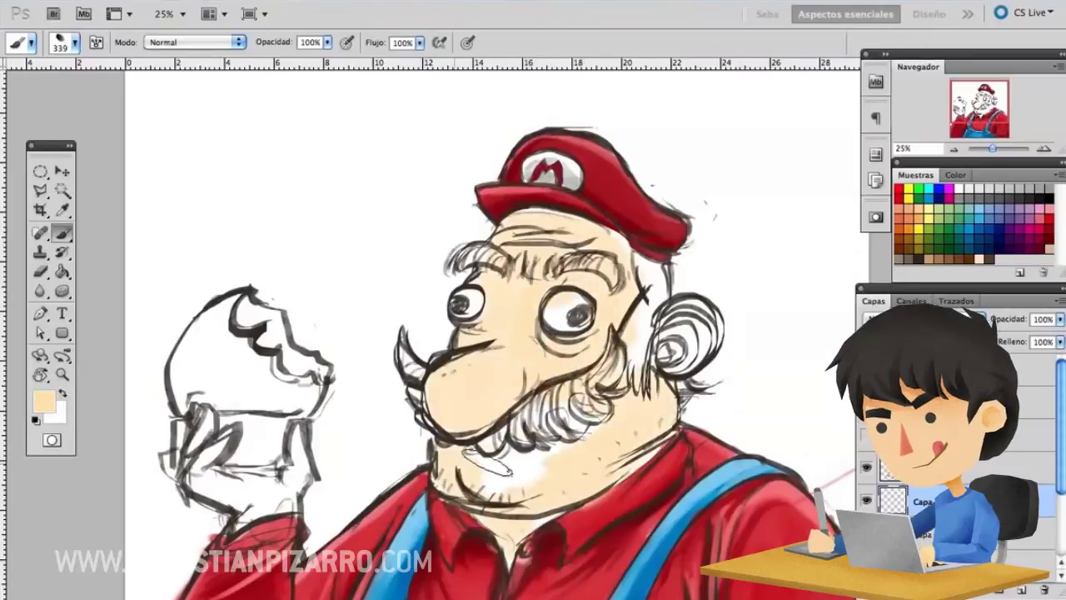
pyautogui.moveTo(483, 433); pyautogui.dragTo(583, 466)
pyautogui.rightClick(691, 217)
pyautogui.moveTo(773, 241); pyautogui.dragTo(732, 241)
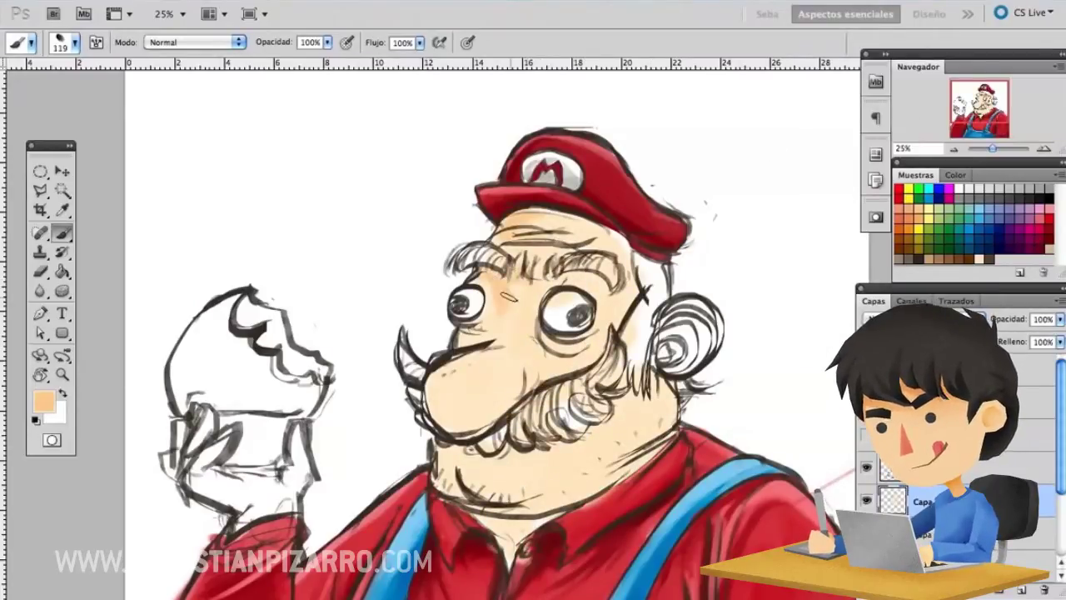
pyautogui.moveTo(628, 249)
pyautogui.mouseDown()
pyautogui.moveTo(649, 408)
pyautogui.moveTo(583, 454)
pyautogui.mouseUp()
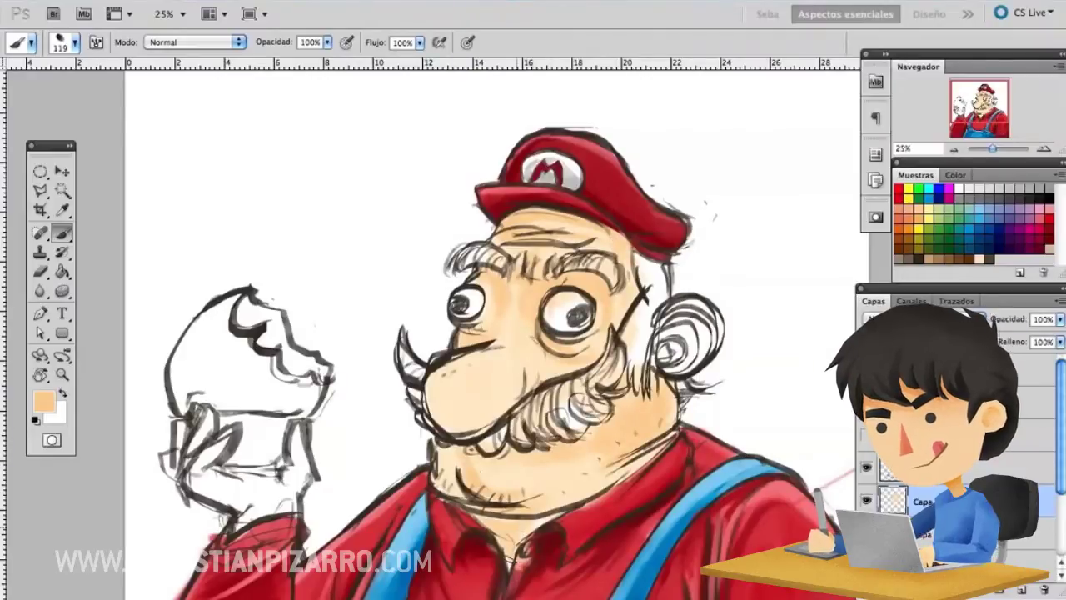
pyautogui.moveTo(499, 333); pyautogui.dragTo(433, 224)
# - Shade the forehead, lower nose, right cheek, chin and ear with darker tan
pyautogui.keyDown('alt'); pyautogui.click(441, 275); pyautogui.keyUp('alt')
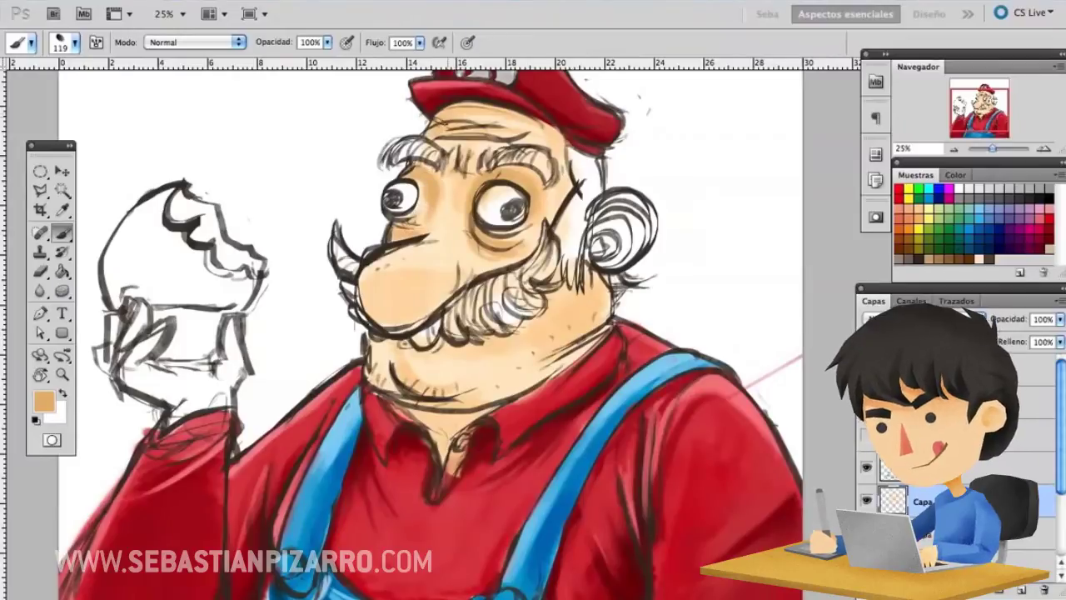
pyautogui.moveTo(516, 110); pyautogui.dragTo(437, 150)
pyautogui.moveTo(441, 300); pyautogui.dragTo(374, 312)
pyautogui.moveTo(433, 267); pyautogui.dragTo(379, 321)
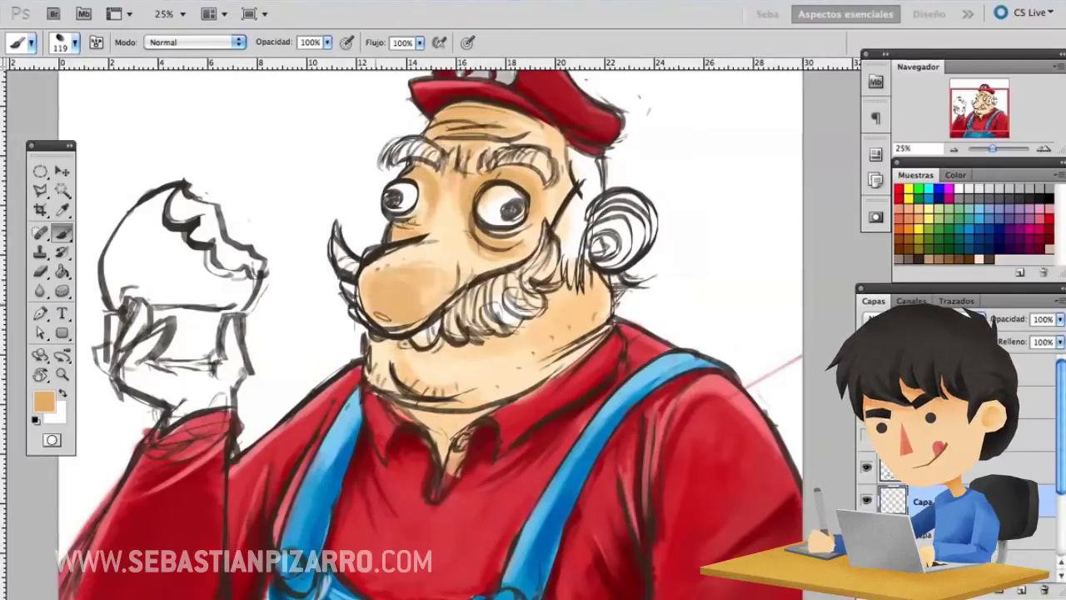
pyautogui.moveTo(587, 287)
pyautogui.mouseDown()
pyautogui.moveTo(558, 367)
pyautogui.moveTo(383, 358)
pyautogui.mouseUp()
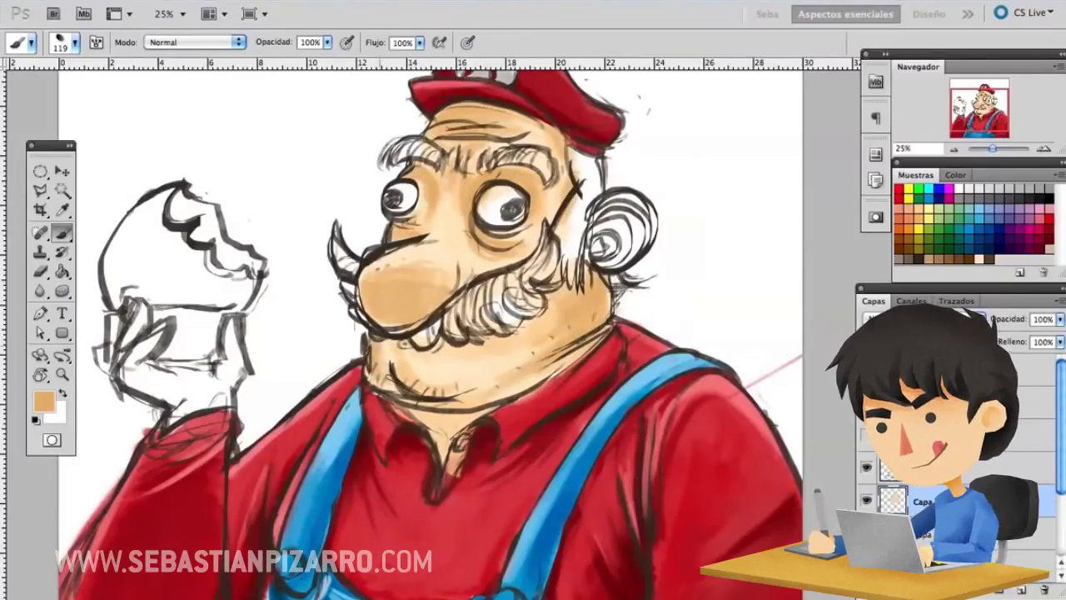
pyautogui.moveTo(642, 208); pyautogui.dragTo(599, 258)
pyautogui.keyDown('alt'); pyautogui.click(395, 296); pyautogui.keyUp('alt')
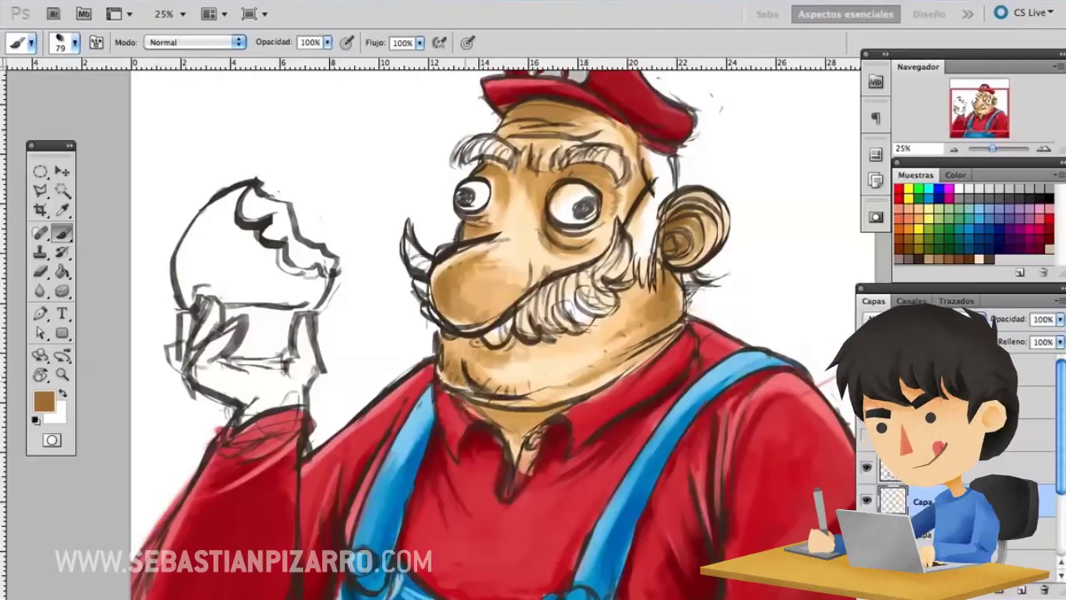
# - Frame the face, check the layer opacity and set black as the paint colour
pyautogui.press('z')
pyautogui.hotkey('ctrl', '-')
pyautogui.press('b')
pyautogui.click(1060, 319)
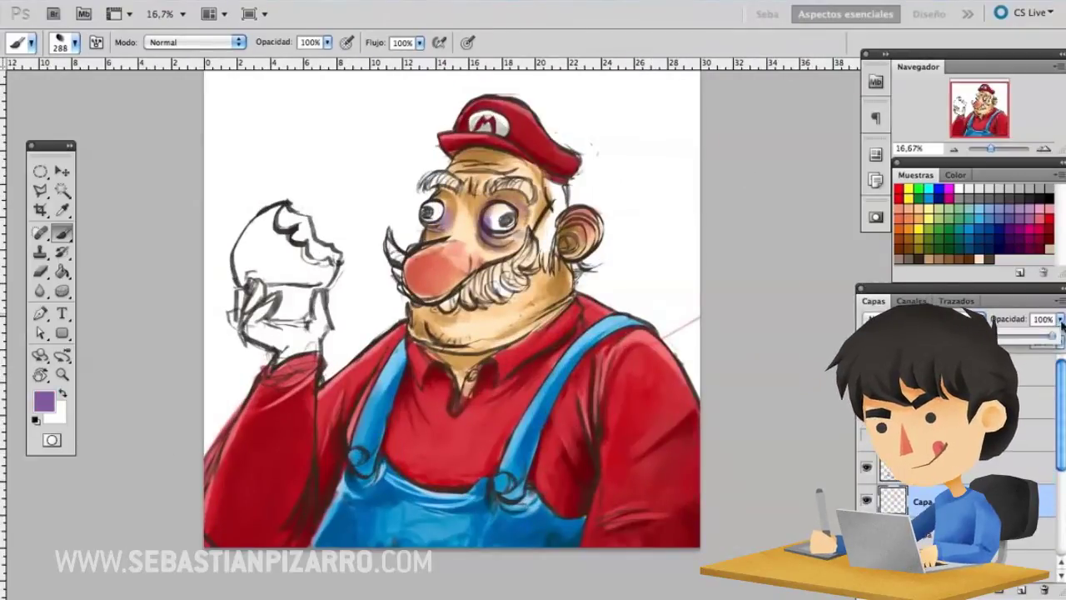
pyautogui.press('e')
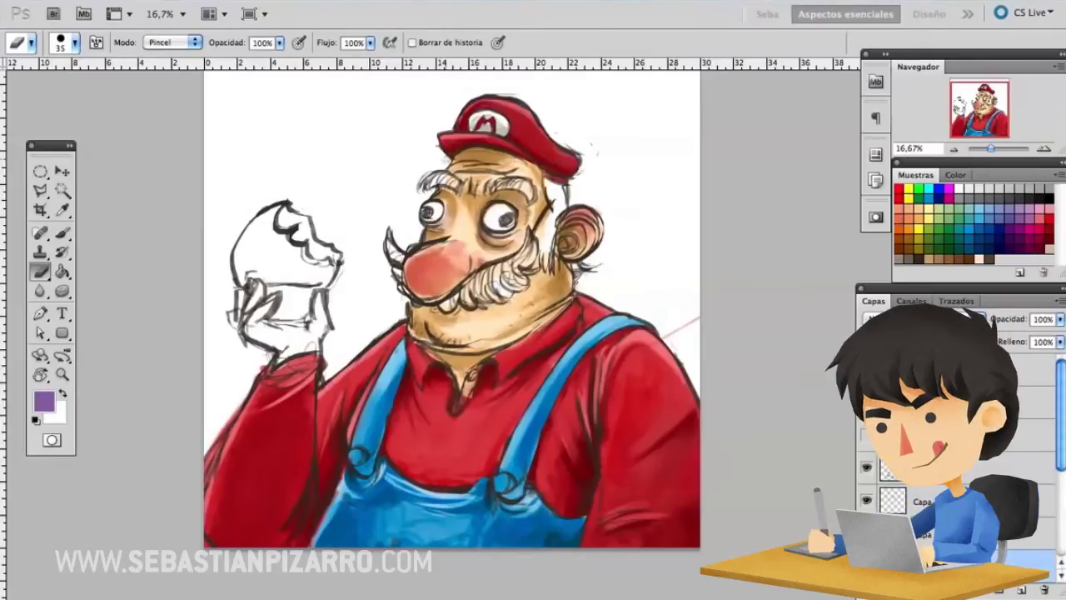
pyautogui.press('b')
pyautogui.hotkey('ctrl', 'u')
pyautogui.press('Return')
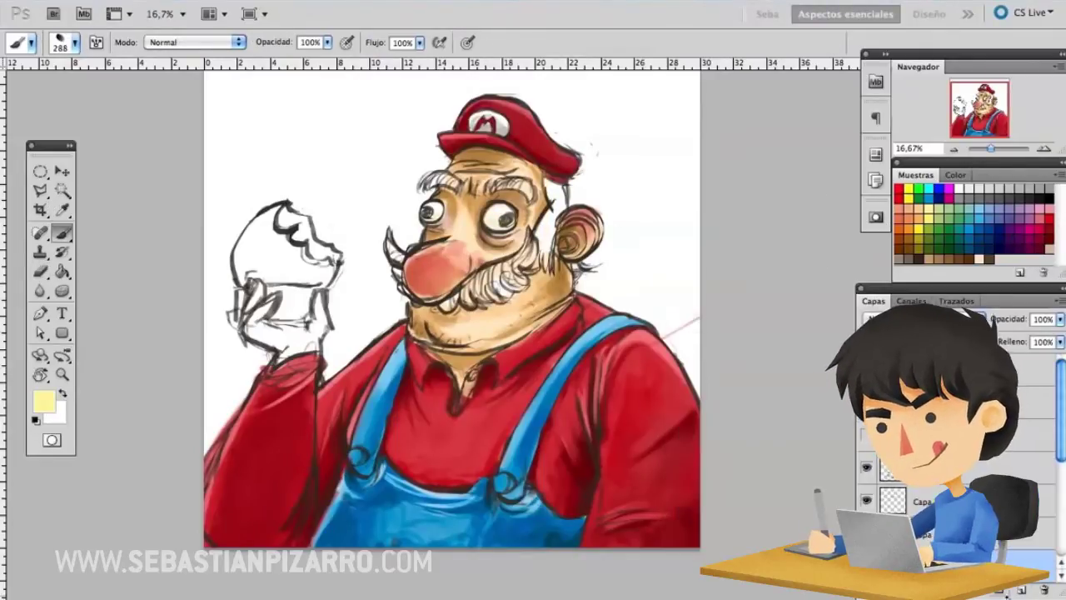
pyautogui.hotkey('ctrl', '+')
# - Paint Mario's mustache black out toward the cheek and lower the layer opacity to 92%
pyautogui.moveTo(499, 254)
pyautogui.mouseDown()
pyautogui.moveTo(492, 312)
pyautogui.moveTo(387, 337)
pyautogui.mouseUp()
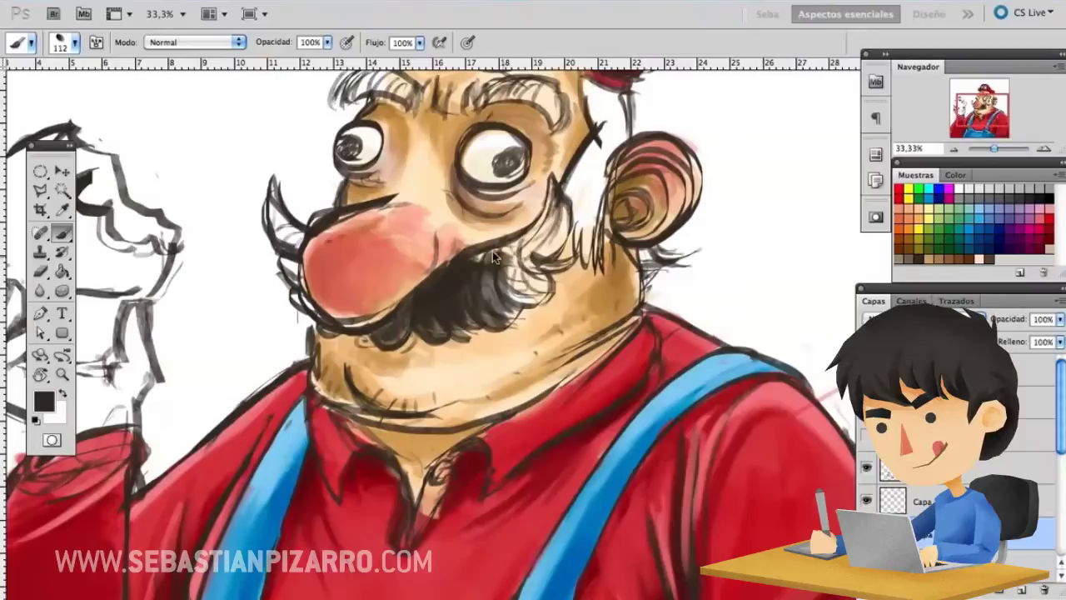
pyautogui.moveTo(494, 258); pyautogui.dragTo(533, 275)
pyautogui.moveTo(558, 191); pyautogui.dragTo(524, 242)
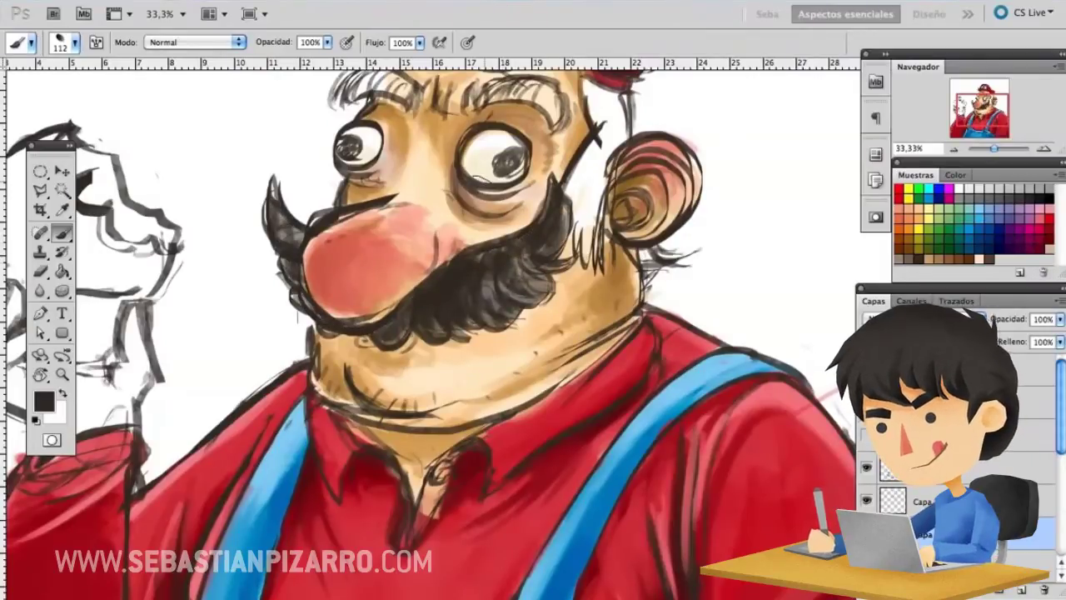
pyautogui.moveTo(1060, 319); pyautogui.dragTo(1046, 337)
# - Paint dark hair between the eye and ear, down past the cap
pyautogui.moveTo(600, 145)
pyautogui.mouseDown()
pyautogui.moveTo(583, 259)
pyautogui.moveTo(579, 229)
pyautogui.mouseUp()
pyautogui.moveTo(616, 83); pyautogui.dragTo(583, 146)
pyautogui.moveTo(658, 250); pyautogui.dragTo(650, 296)
pyautogui.moveTo(620, 125)
pyautogui.mouseDown()
pyautogui.moveTo(644, 226)
pyautogui.moveTo(620, 334)
pyautogui.mouseUp()
# - Dismiss Hue/Saturation, shrink the brush and reframe the view on the face and hand
pyautogui.hotkey('ctrl', 'u')
pyautogui.press('Escape')
pyautogui.rightClick(705, 186)
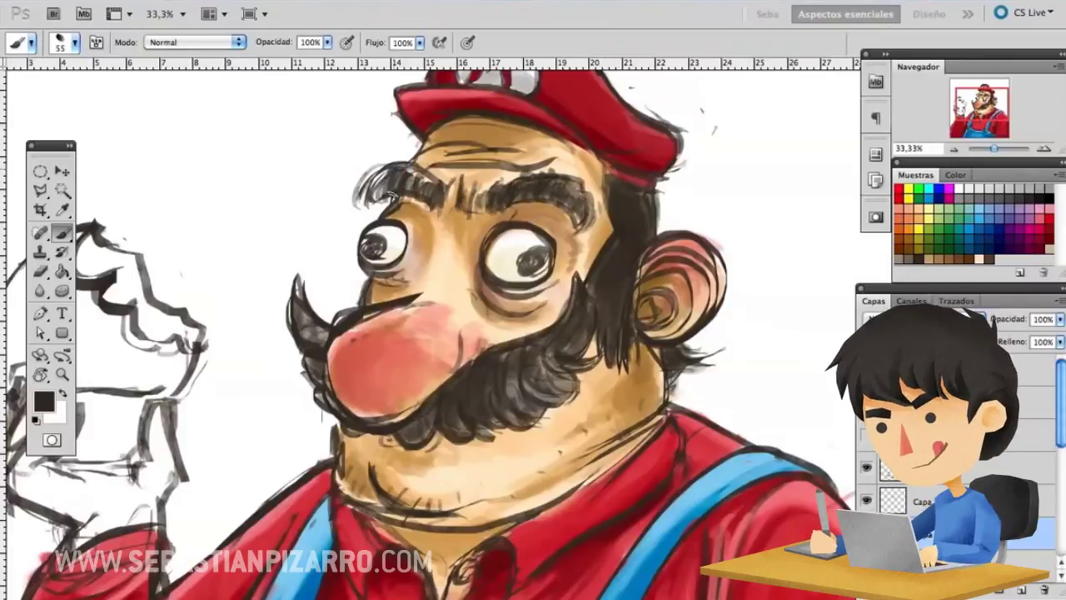
pyautogui.hotkey('ctrl', '-')
pyautogui.hotkey('ctrl', '-')
pyautogui.hotkey('ctrl', '-')
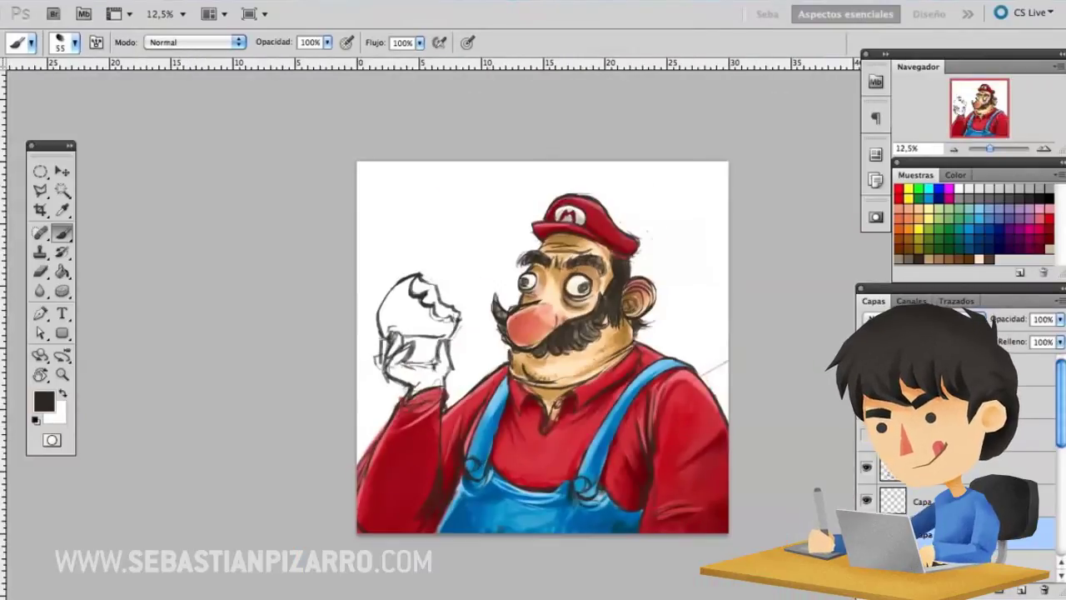
pyautogui.hotkey('ctrl', '+')
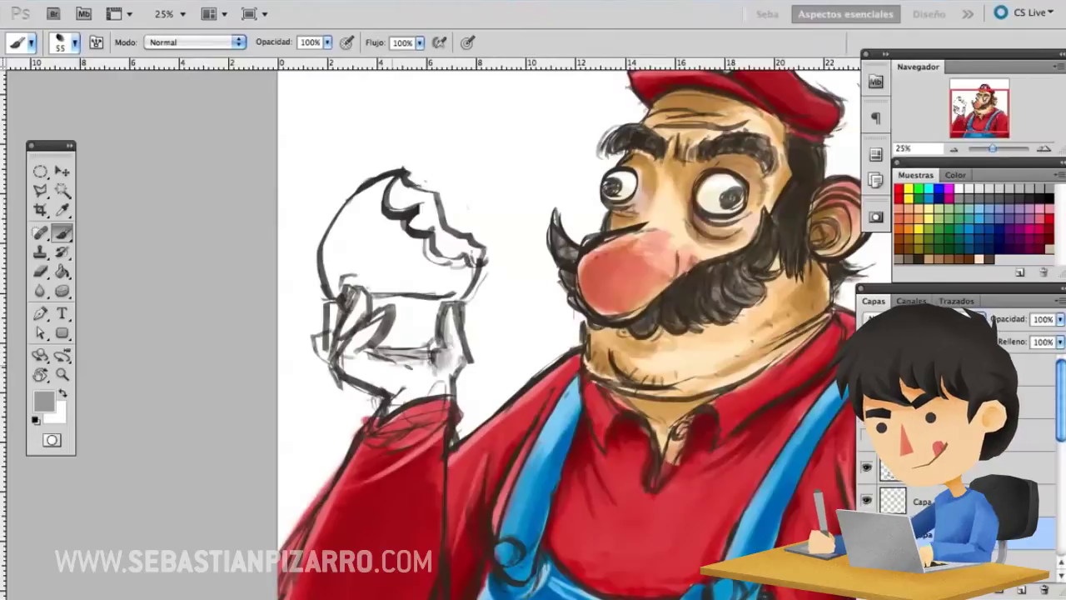
# - Shade the sketched hand grey, then pick red with a size 70 brush
pyautogui.moveTo(416, 367); pyautogui.dragTo(356, 310)
pyautogui.rightClick(454, 245)
pyautogui.press('Escape')
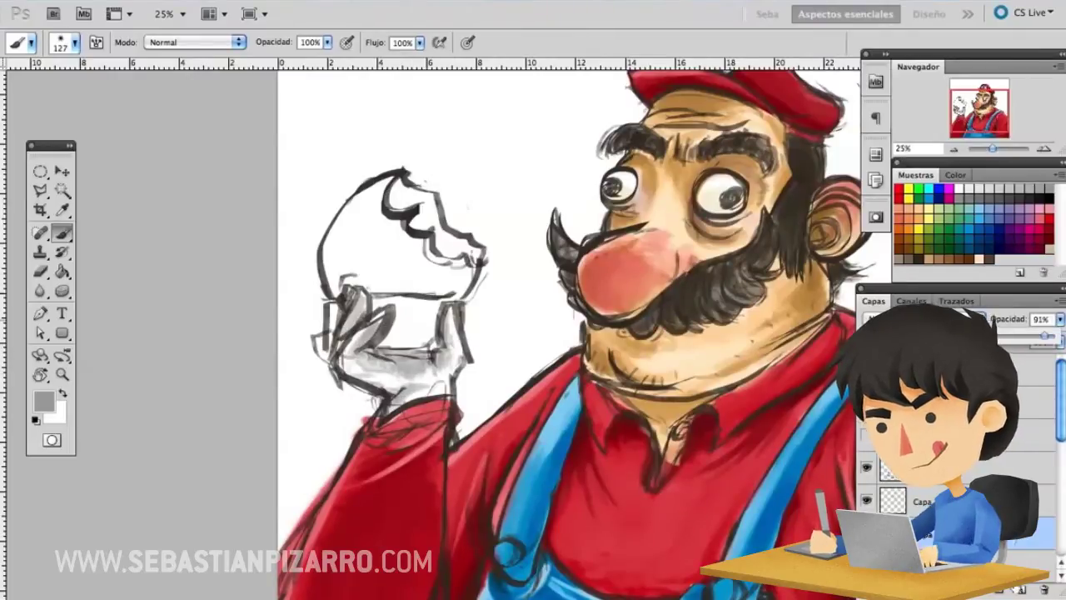
pyautogui.click(898, 192)
pyautogui.rightClick(441, 238)
pyautogui.doubleClick(500, 416)
# - Paint the mushroom cap solid red with broad strokes
pyautogui.moveTo(391, 258)
pyautogui.mouseDown()
pyautogui.moveTo(350, 225)
pyautogui.moveTo(433, 267)
pyautogui.mouseUp()
pyautogui.moveTo(358, 250)
pyautogui.mouseDown()
pyautogui.moveTo(458, 284)
pyautogui.moveTo(533, 267)
pyautogui.mouseUp()
pyautogui.rightClick(450, 233)
pyautogui.press('Return')
pyautogui.moveTo(350, 233)
pyautogui.mouseDown()
pyautogui.moveTo(479, 296)
pyautogui.moveTo(370, 216)
pyautogui.moveTo(442, 287)
pyautogui.mouseUp()
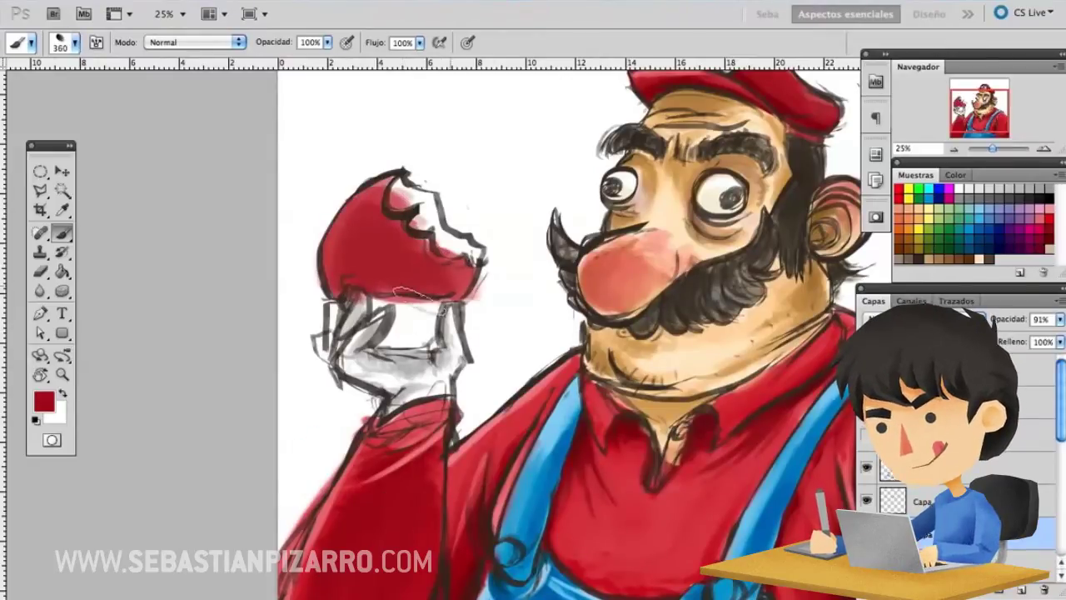
pyautogui.moveTo(358, 283); pyautogui.dragTo(467, 300)
pyautogui.moveTo(349, 250); pyautogui.dragTo(433, 216)
pyautogui.moveTo(350, 275)
pyautogui.mouseDown()
pyautogui.moveTo(400, 250)
pyautogui.moveTo(450, 275)
pyautogui.mouseUp()
# - Pick a darker red for the mushroom and enlarge the brush to 246
pyautogui.keyDown('alt'); pyautogui.click(400, 266); pyautogui.keyUp('alt')
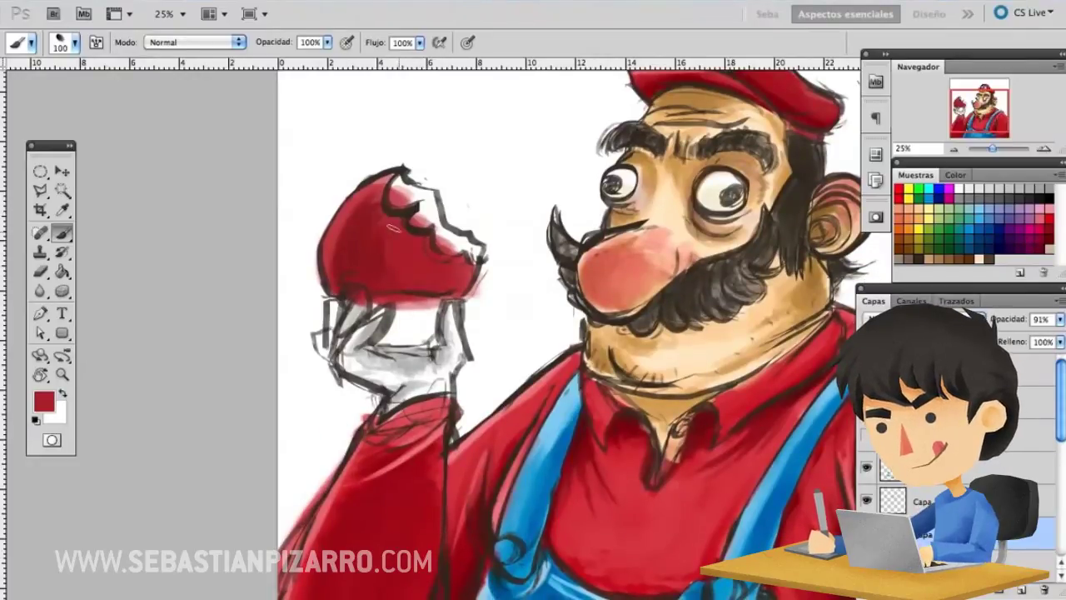
pyautogui.moveTo(416, 497); pyautogui.dragTo(467, 497)
pyautogui.hotkey('ctrl', '-')
pyautogui.hotkey('ctrl', '+')
pyautogui.hotkey('ctrl', '+')
pyautogui.hotkey('ctrl', '+')
pyautogui.rightClick(371, 242)
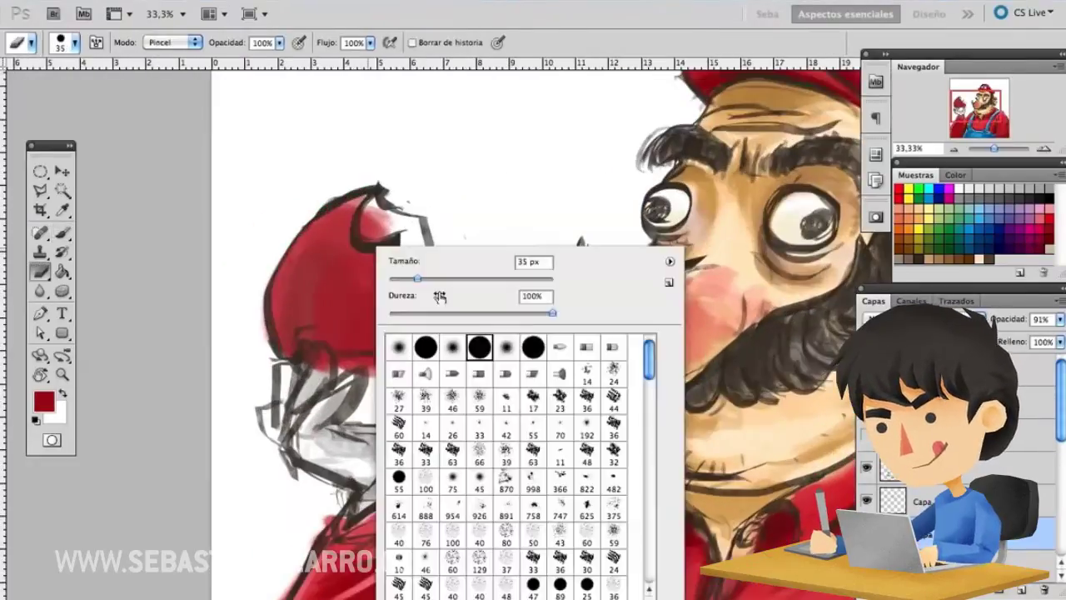
# - Add cream highlights and cream spots on the mushroom cap with a size 101 brush
pyautogui.click(965, 184)
pyautogui.moveTo(367, 216); pyautogui.dragTo(424, 241)
pyautogui.moveTo(300, 267); pyautogui.dragTo(350, 283)
pyautogui.rightClick(359, 243)
pyautogui.click(320, 271)
pyautogui.moveTo(280, 296)
pyautogui.mouseDown()
pyautogui.moveTo(283, 318)
pyautogui.moveTo(356, 329)
pyautogui.mouseUp()
pyautogui.click(394, 287)
pyautogui.moveTo(387, 279); pyautogui.dragTo(454, 343)
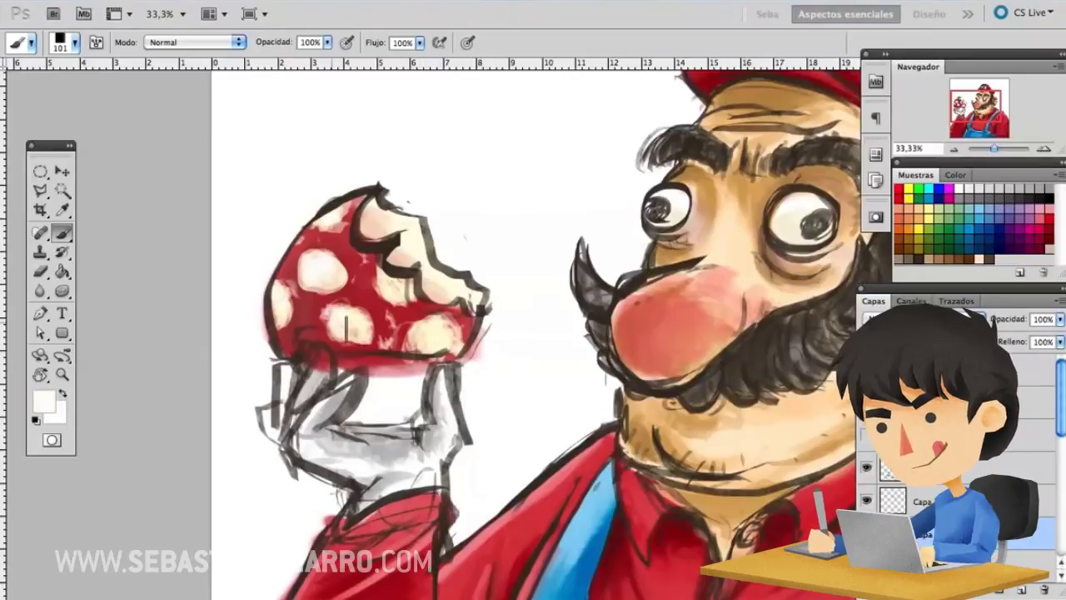
# - Choose a peach colour, paint it under the mushroom's bite, then switch to the Eraser
pyautogui.click(44, 402)
pyautogui.click(485, 203)
pyautogui.click(796, 145)
pyautogui.moveTo(373, 209); pyautogui.dragTo(392, 237)
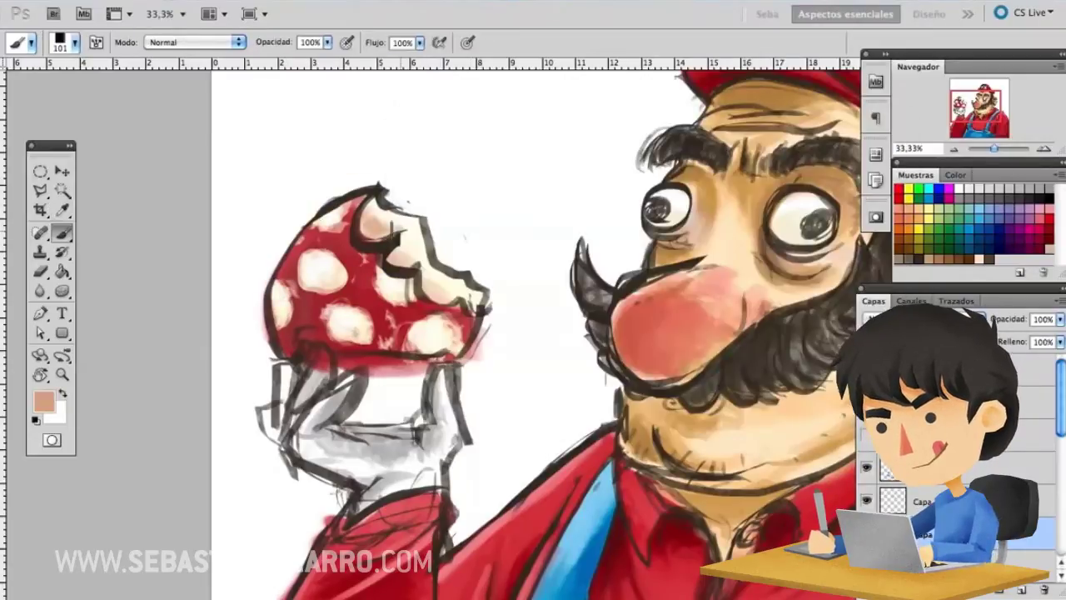
pyautogui.press('e')
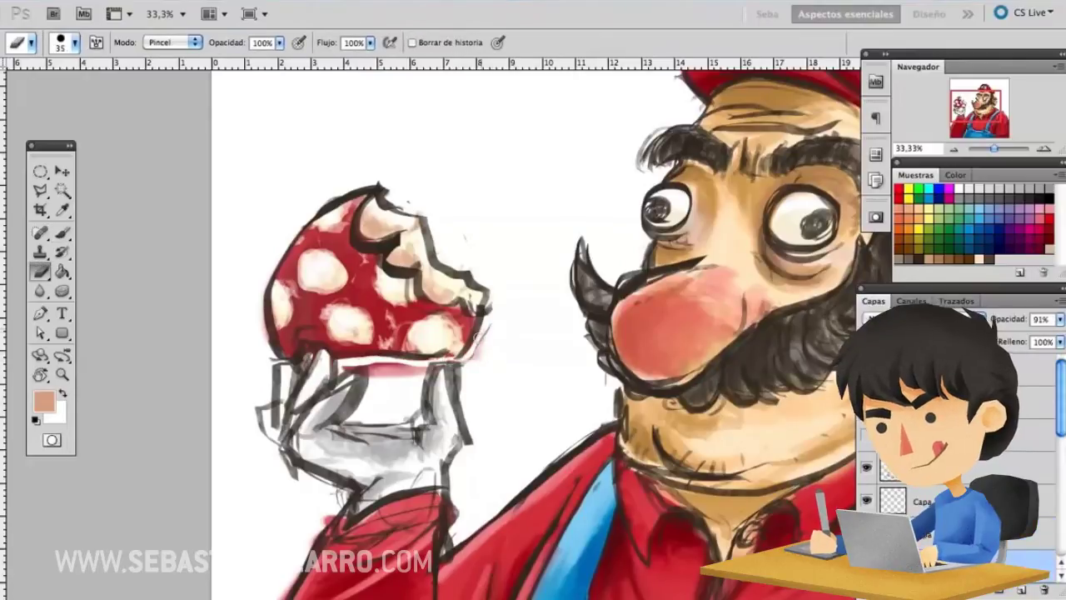
pyautogui.hotkey('ctrl', '-')
pyautogui.hotkey('ctrl', '-')
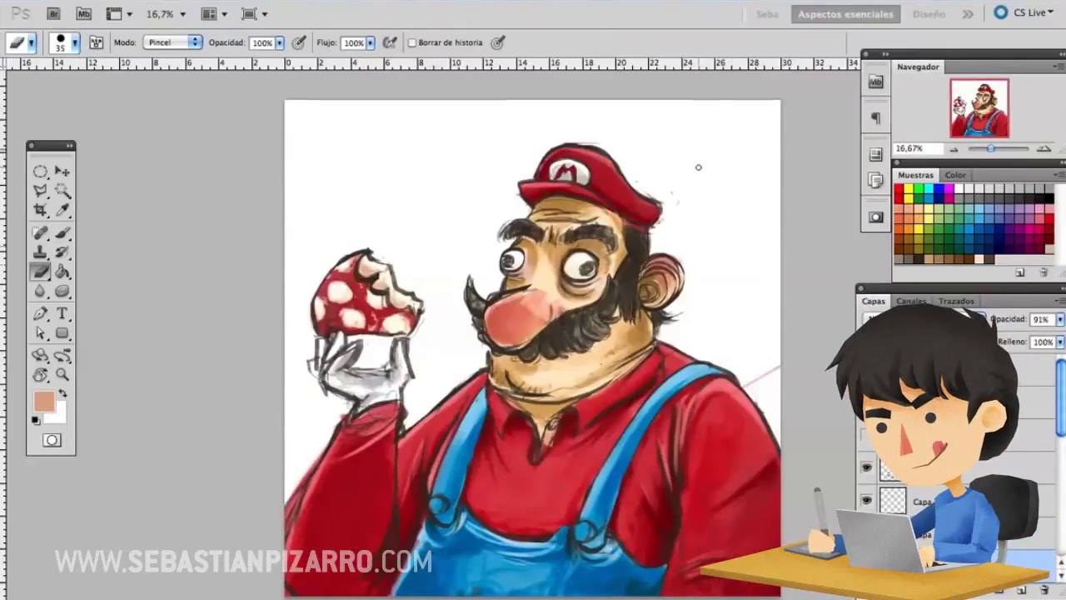
# - Zoom in on the mushroom and fill the area below its cap with peach
pyautogui.press('z')
pyautogui.moveTo(292, 287); pyautogui.dragTo(496, 420)
pyautogui.press('b')
pyautogui.moveTo(333, 283); pyautogui.dragTo(416, 327)
# - Paint the mushroom stem in a darker tan with a 64 px brush, adding a lighter sampled tone
pyautogui.click(44, 402)
pyautogui.click(485, 205)
pyautogui.click(787, 147)
pyautogui.press('[')
pyautogui.moveTo(283, 266); pyautogui.dragTo(449, 341)
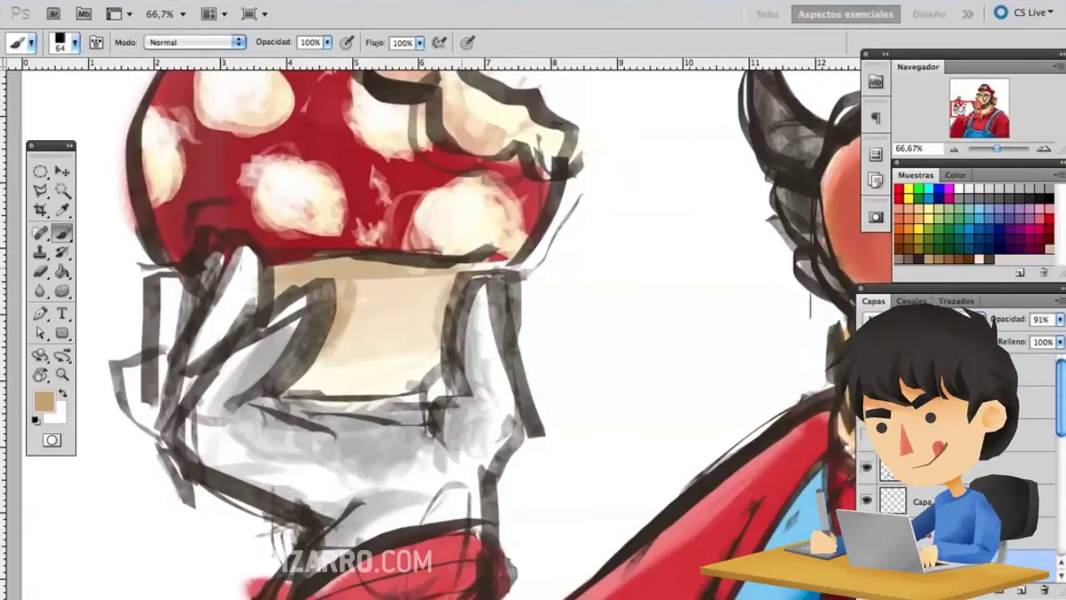
pyautogui.moveTo(450, 283); pyautogui.dragTo(360, 273)
pyautogui.moveTo(275, 267); pyautogui.dragTo(491, 283)
pyautogui.moveTo(292, 375); pyautogui.dragTo(325, 391)
pyautogui.keyDown('alt'); pyautogui.click(400, 283); pyautogui.keyUp('alt')
# - Set up a 70 px brush with a pale blue highlight colour
pyautogui.press('z')
pyautogui.moveTo(437, 333)
pyautogui.mouseDown()
pyautogui.moveTo(350, 333)
pyautogui.moveTo(416, 322)
pyautogui.mouseUp()
pyautogui.press('z')
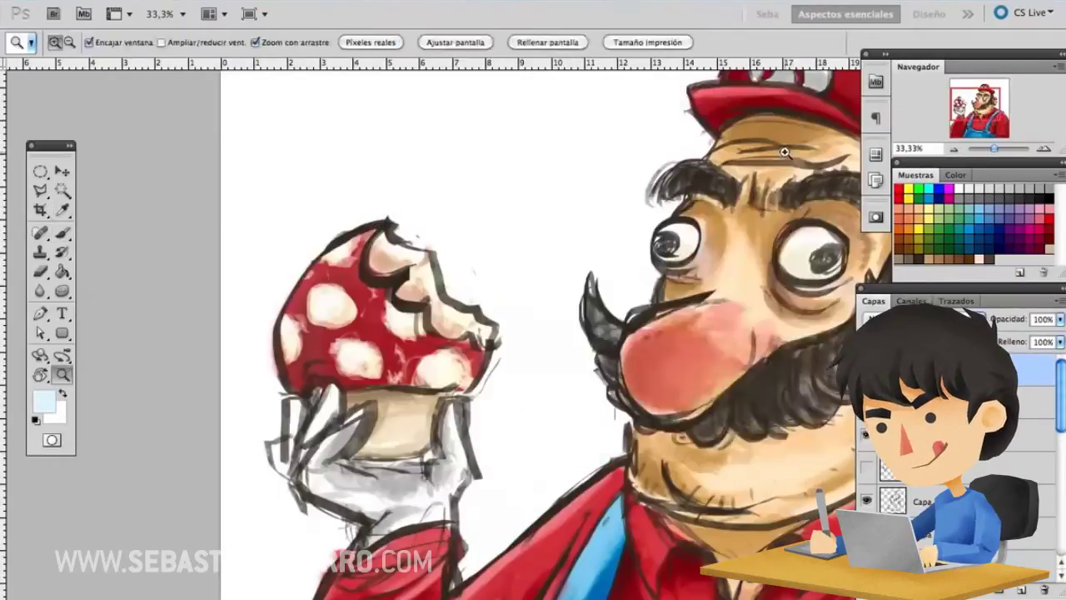
pyautogui.press('b')
pyautogui.rightClick(521, 198)
pyautogui.click(704, 491)
pyautogui.press('Return')
# - Stroke pale highlights on the mushroom, glove, sleeve and both red shoulders
pyautogui.moveTo(333, 233); pyautogui.dragTo(366, 275)
pyautogui.moveTo(292, 250)
pyautogui.mouseDown()
pyautogui.moveTo(391, 300)
pyautogui.moveTo(312, 441)
pyautogui.mouseUp()
pyautogui.moveTo(417, 416); pyautogui.dragTo(436, 167)
pyautogui.moveTo(366, 304); pyautogui.dragTo(235, 576)
pyautogui.moveTo(508, 312); pyautogui.dragTo(646, 210)
pyautogui.moveTo(666, 375); pyautogui.dragTo(466, 333)
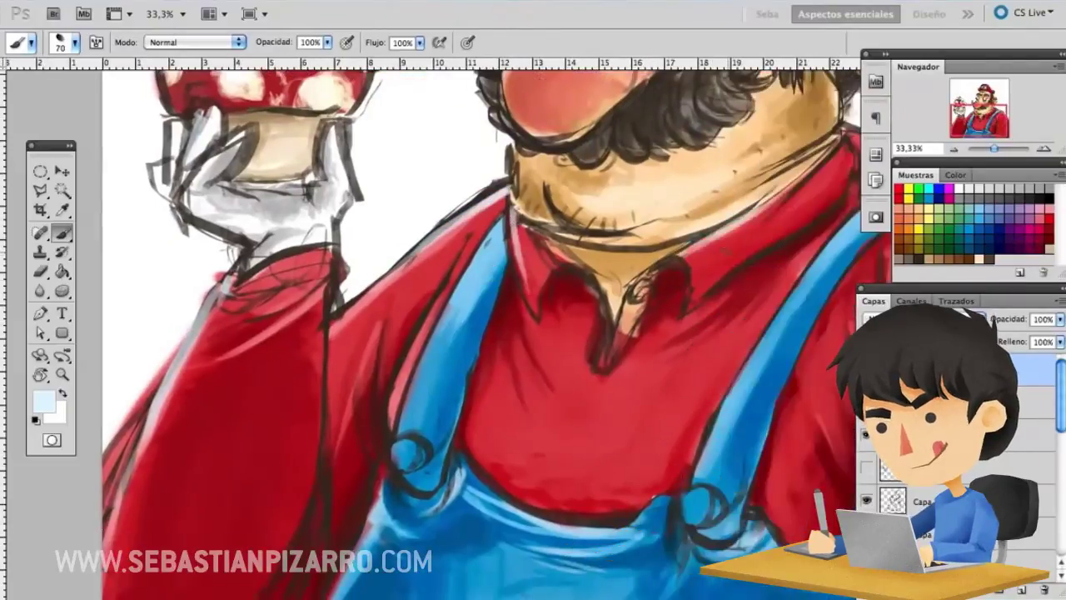
pyautogui.moveTo(633, 350); pyautogui.dragTo(333, 333)
pyautogui.moveTo(533, 499); pyautogui.dragTo(683, 371)
pyautogui.scroll(-3, 350, 333)
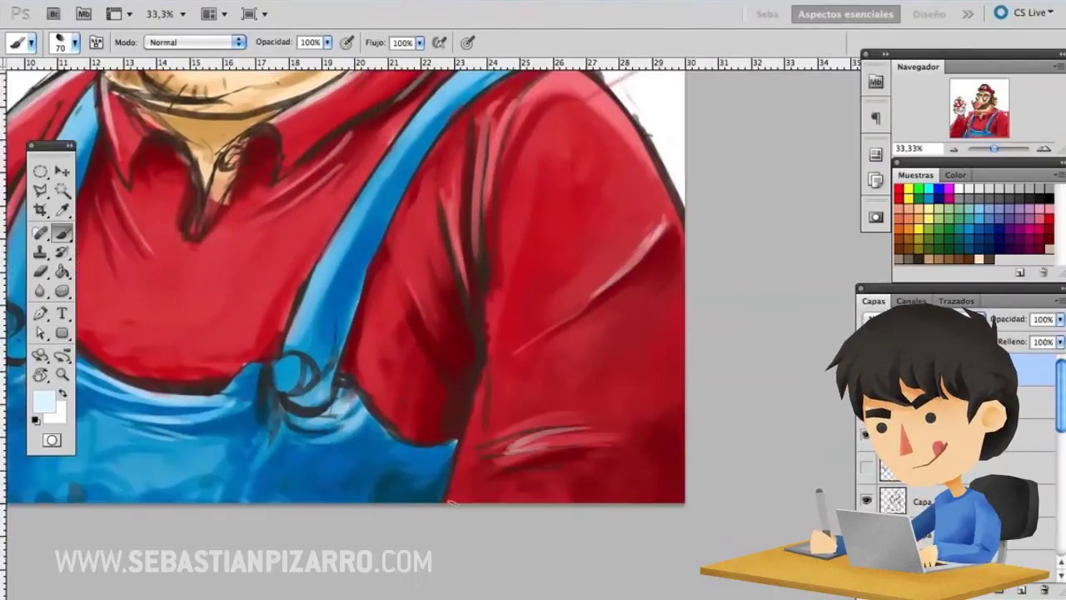
pyautogui.hotkey('ctrl', '-')
pyautogui.hotkey('ctrl', '-')
# - Blur the gradient shading and set its layer opacity to 52%
pyautogui.press('l')
pyautogui.scroll(-1, 537, 333)
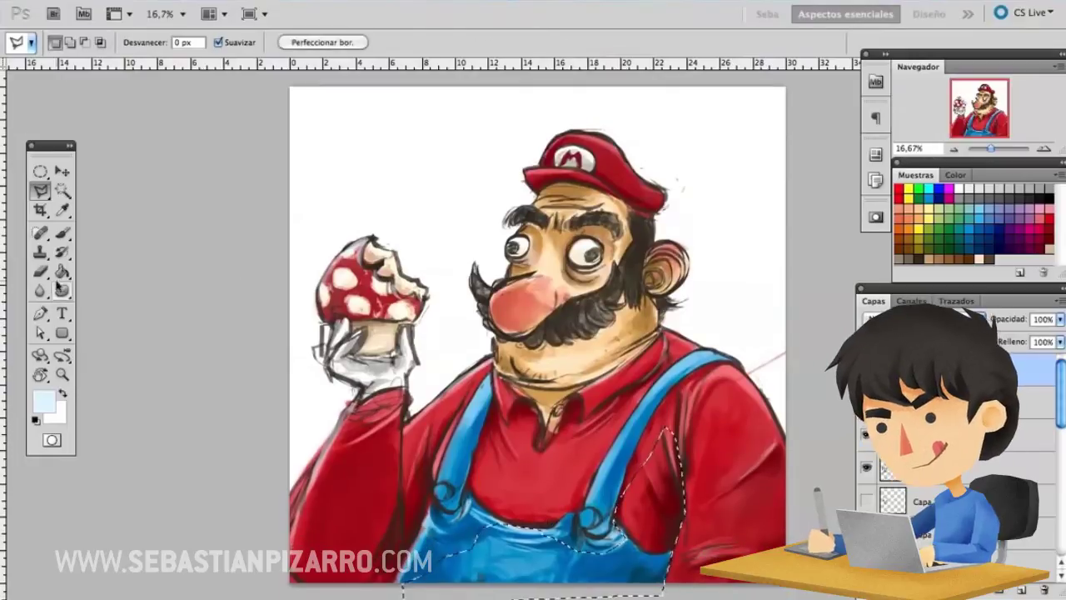
pyautogui.press('g')
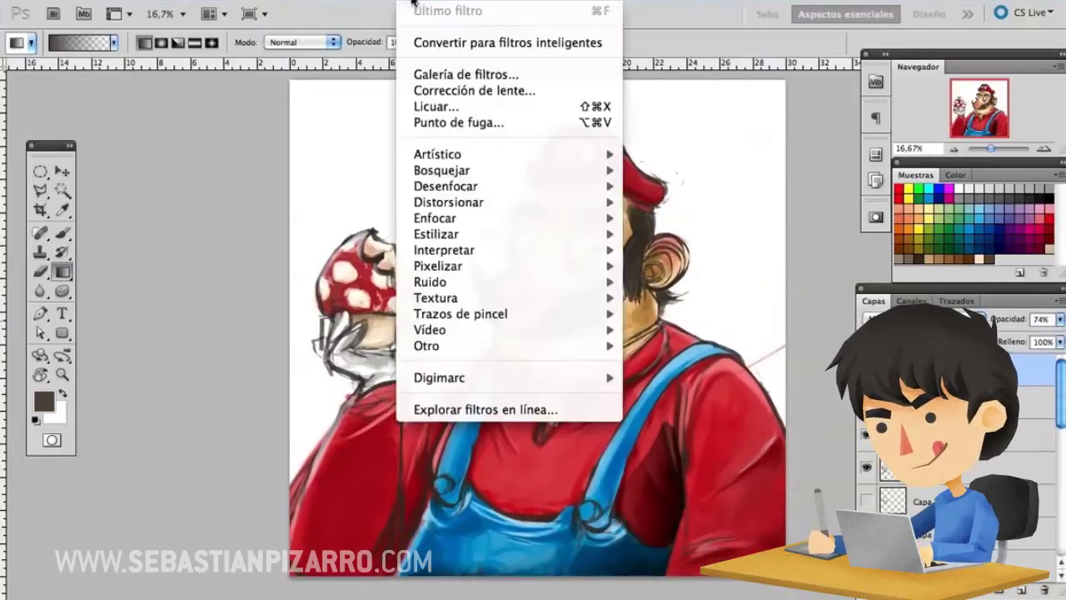
pyautogui.press('Return')
pyautogui.press('l')
pyautogui.press('5')
pyautogui.press('2')
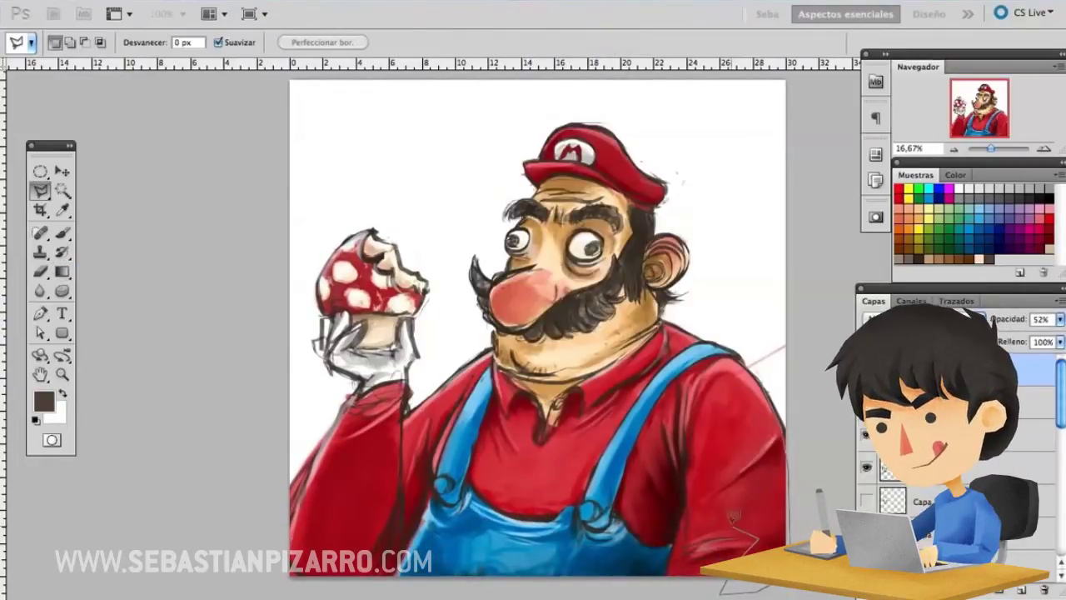
pyautogui.press('g')
pyautogui.press('l')
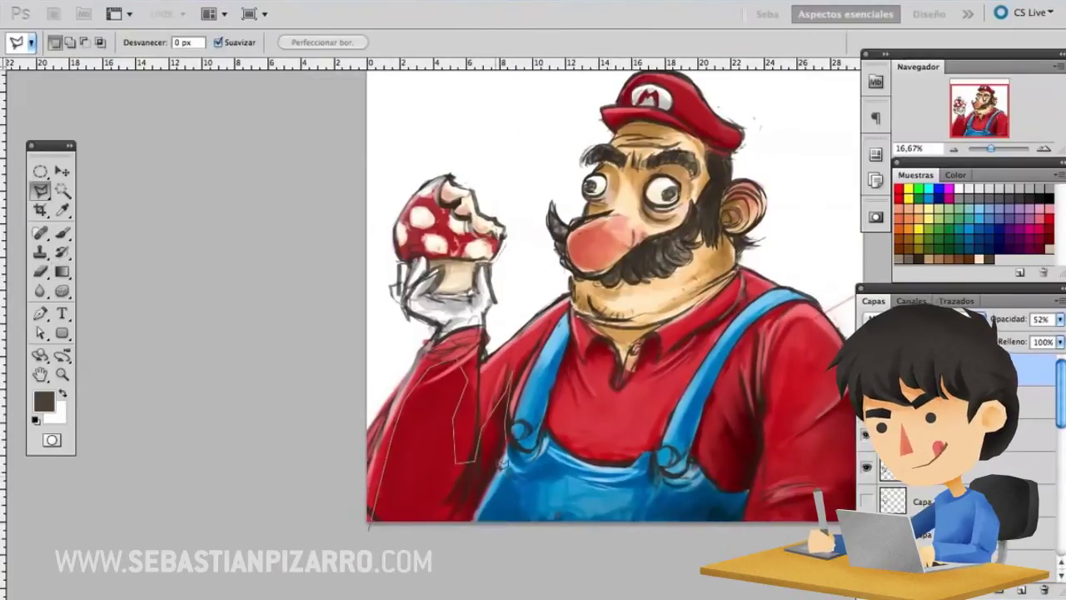
# - Select the left sleeve and darken it with a gradient
pyautogui.doubleClick(501, 464)
pyautogui.press('g')
pyautogui.moveTo(516, 500); pyautogui.dragTo(500, 433)
pyautogui.hotkey('ctrl', 'd')
# - Outline the collar area and darken it with a gradient
pyautogui.press('l')
pyautogui.click(610, 360)
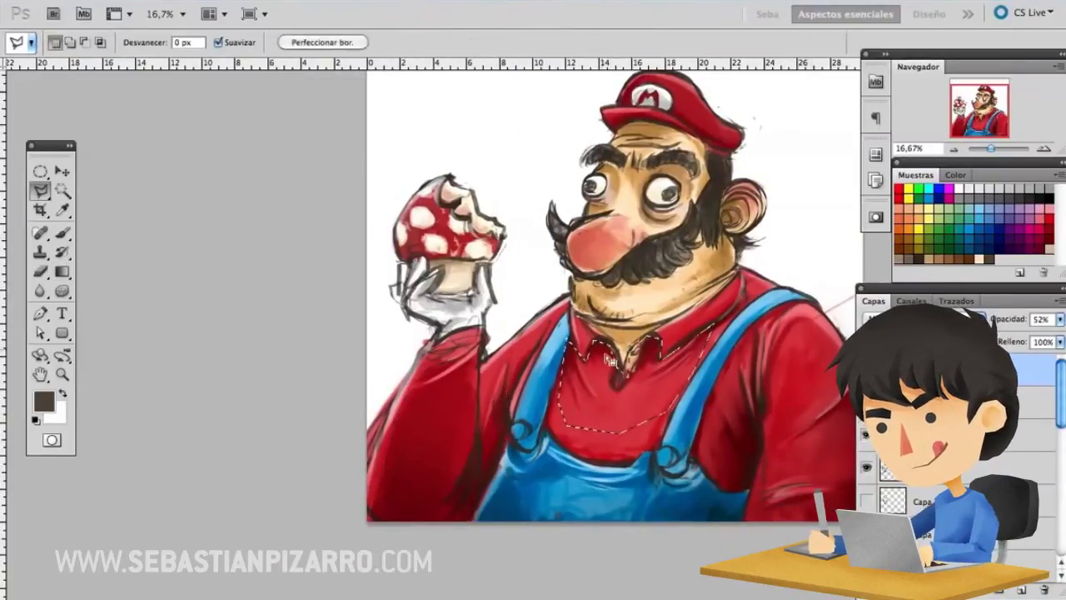
pyautogui.press('g')
pyautogui.moveTo(633, 333); pyautogui.dragTo(633, 400)
pyautogui.hotkey('ctrl', 'd')
# - Pick a light peach on the bottom layer, then browse the 0001textura folder for a texture
pyautogui.click(916, 499)
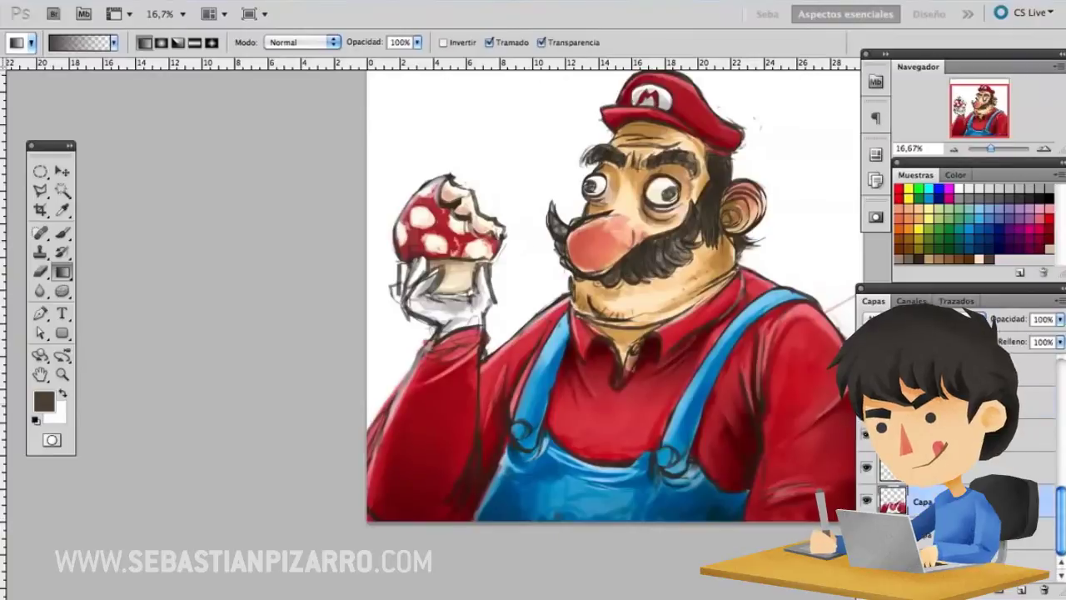
pyautogui.press('b')
pyautogui.press('b')
pyautogui.hotkey('ctrl', '+')
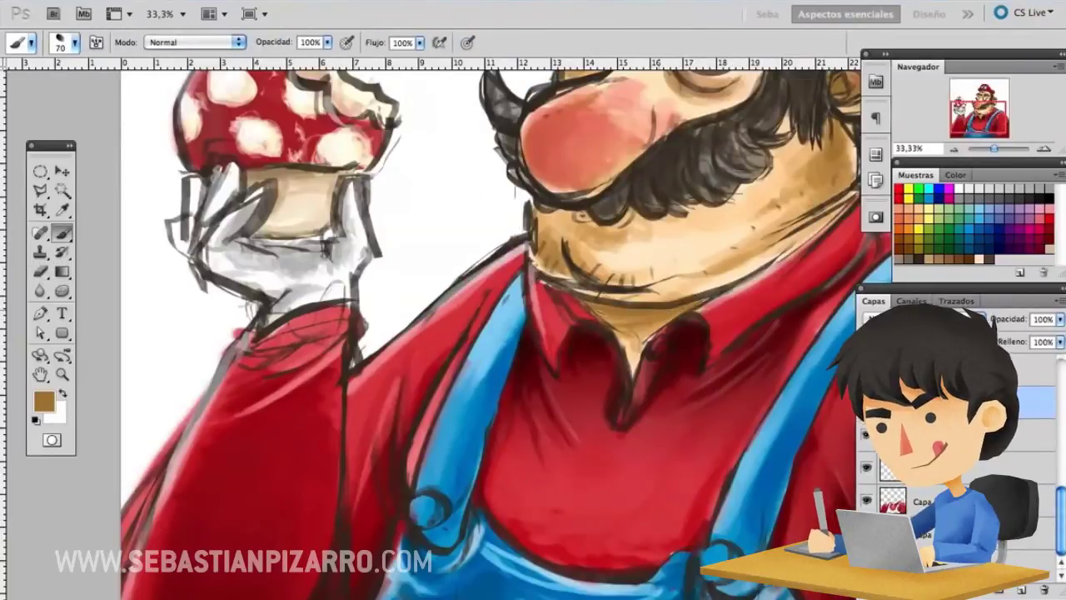
pyautogui.keyDown('alt'); pyautogui.click(641, 300); pyautogui.keyUp('alt')
pyautogui.hotkey('ctrl', '-')
pyautogui.hotkey('ctrl', '-')
pyautogui.hotkey('ctrl', '-')
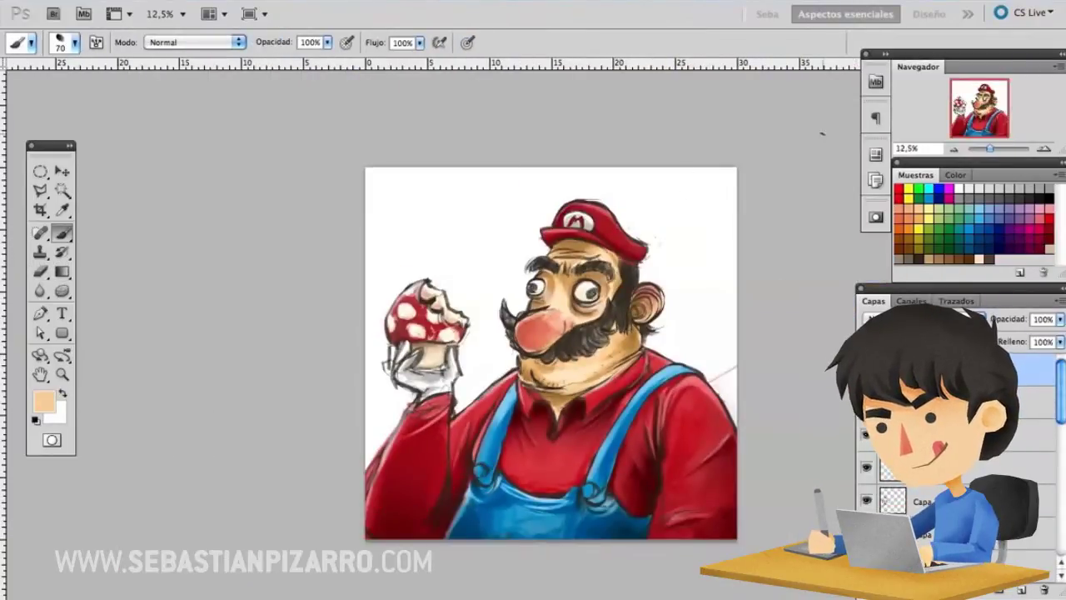
pyautogui.hotkey('ctrl', 'o')
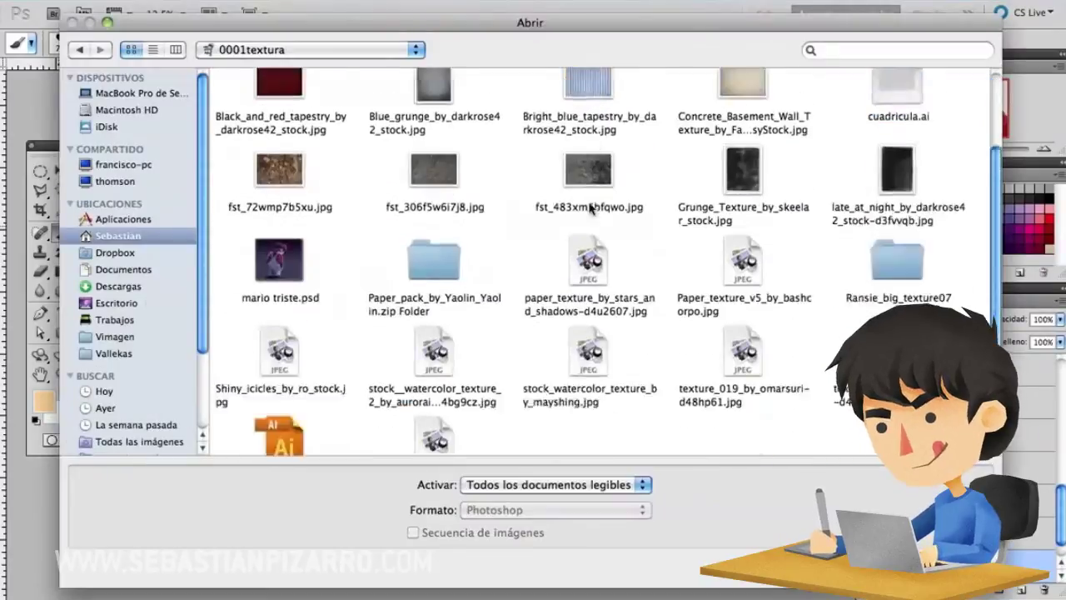
# - Open the Concrete_Basement_Wall texture from 0001textura
pyautogui.scroll(1, 739, 202)
pyautogui.click(739, 202)
pyautogui.doubleClick(739, 201)
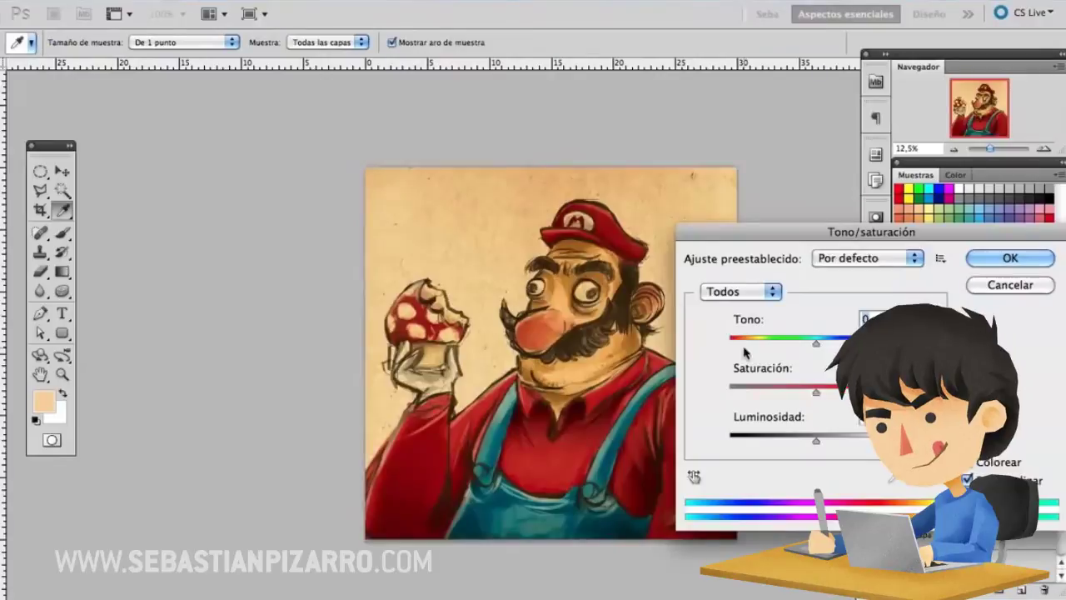
# - Tint the texture pale green by raising saturation and shifting the hue toward yellow
pyautogui.click(795, 388)
pyautogui.moveTo(797, 341); pyautogui.dragTo(836, 343)
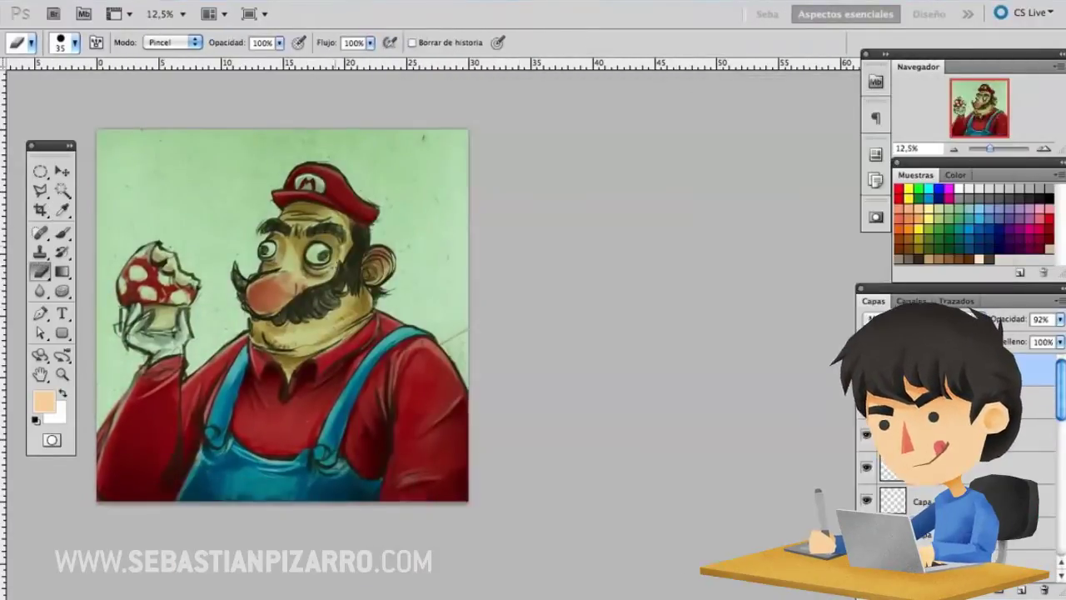
pyautogui.press('o')
pyautogui.rightClick(333, 250)
pyautogui.press('Escape')
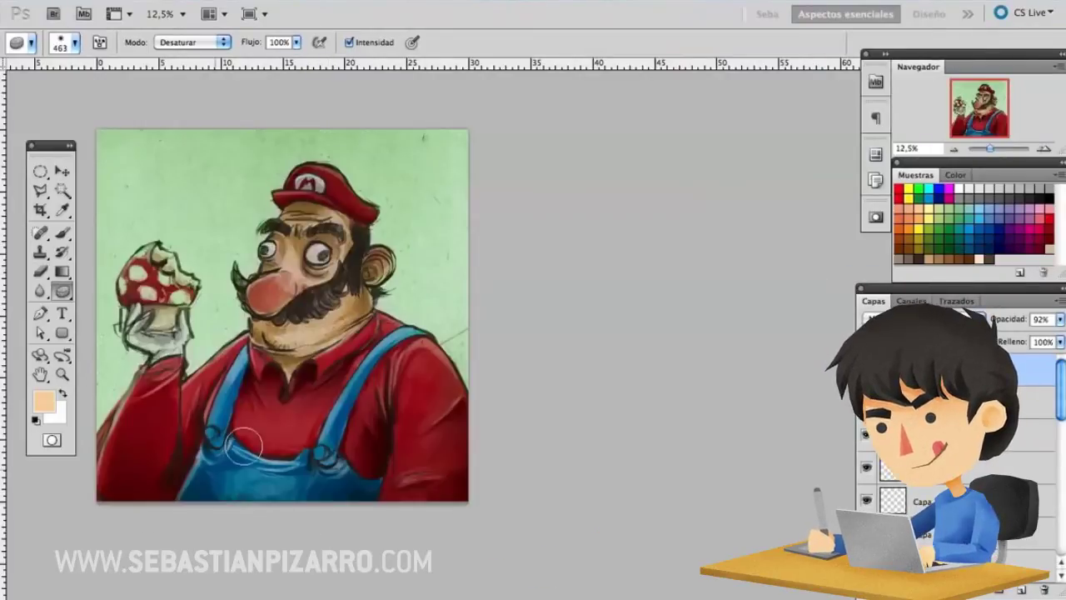
# - Add a Color Balance layer shifting midtones toward red and highlights toward yellow
pyautogui.click(978, 587)
pyautogui.click(882, 525)
pyautogui.moveTo(803, 408); pyautogui.dragTo(784, 408)
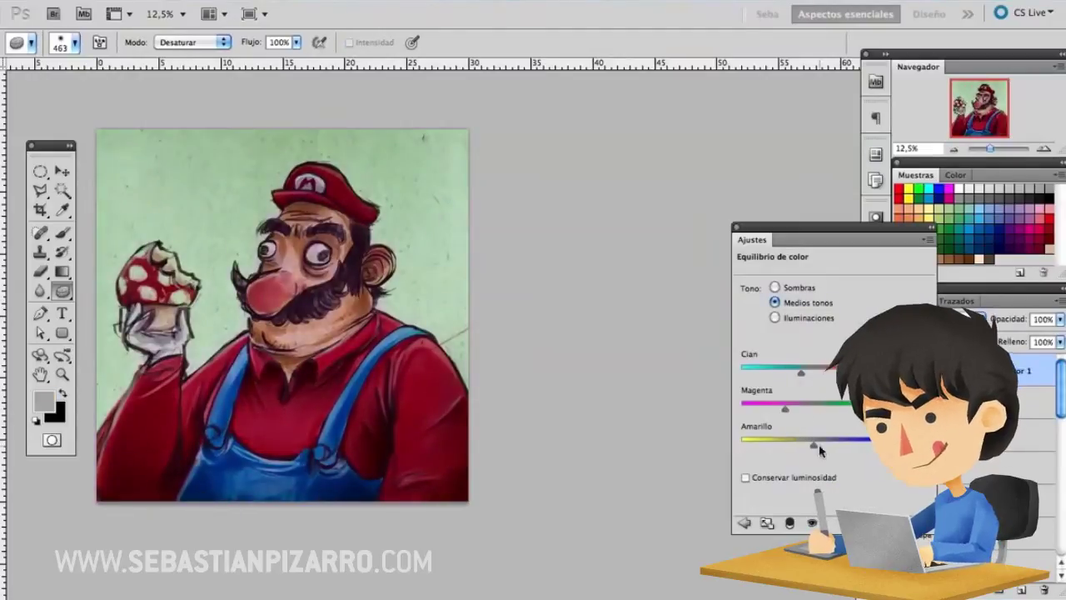
pyautogui.moveTo(828, 450); pyautogui.dragTo(823, 446)
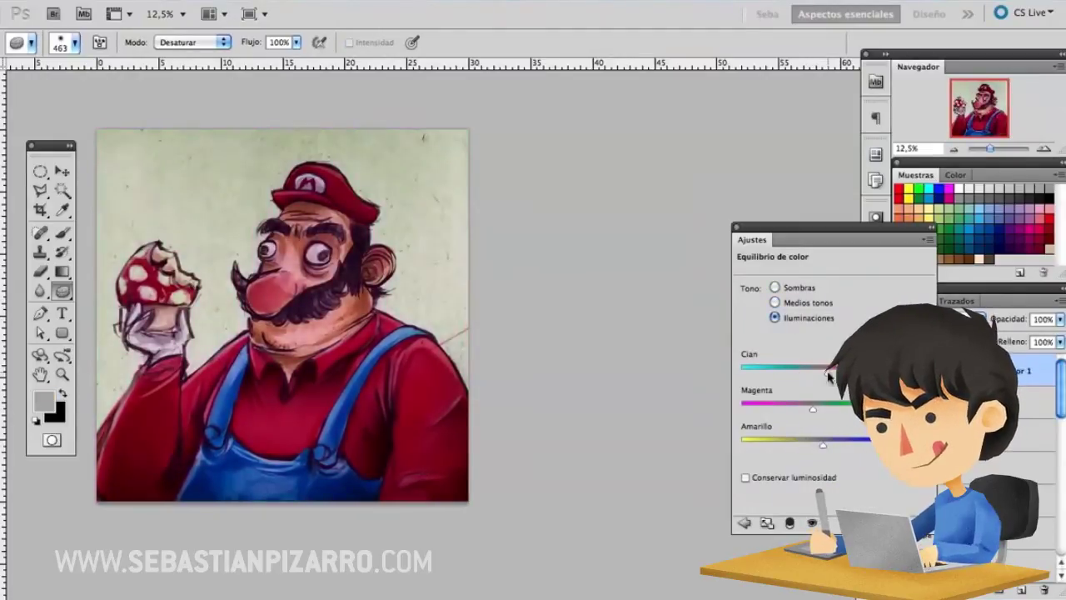
pyautogui.click(866, 375)
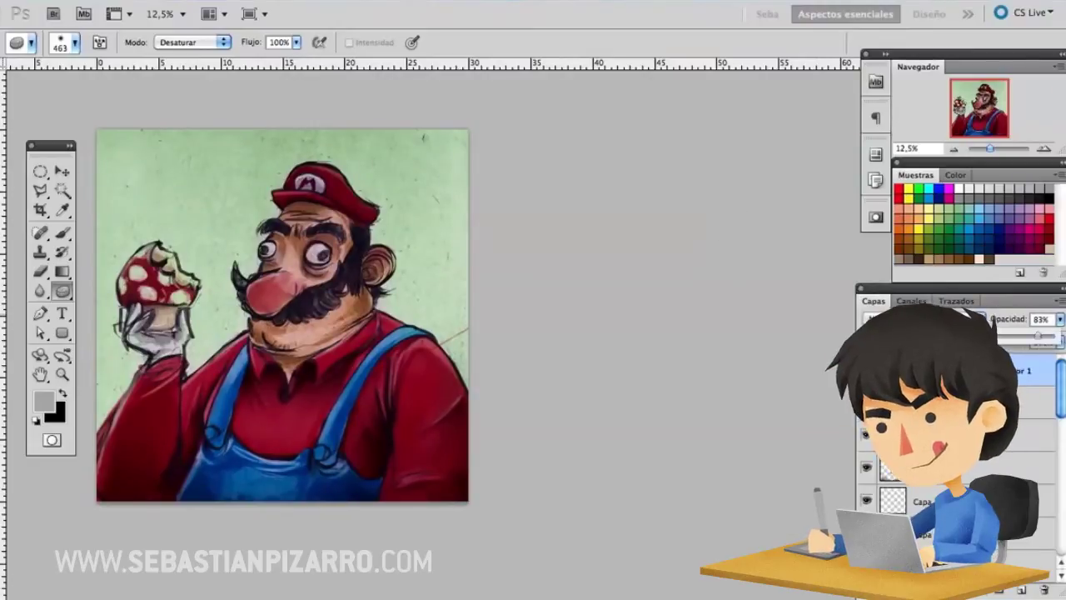
# - Create a new layer and fill the canvas top with a light-to-dark green gradient
pyautogui.press('g')
pyautogui.keyDown('alt'); pyautogui.click(420, 253); pyautogui.keyUp('alt')
pyautogui.keyDown('alt'); pyautogui.click(280, 190); pyautogui.keyUp('alt')
pyautogui.hotkey('ctrl', 'shift', 'n')
pyautogui.press('Return')
pyautogui.moveTo(283, 133); pyautogui.dragTo(283, 333)
pyautogui.click(916, 319)
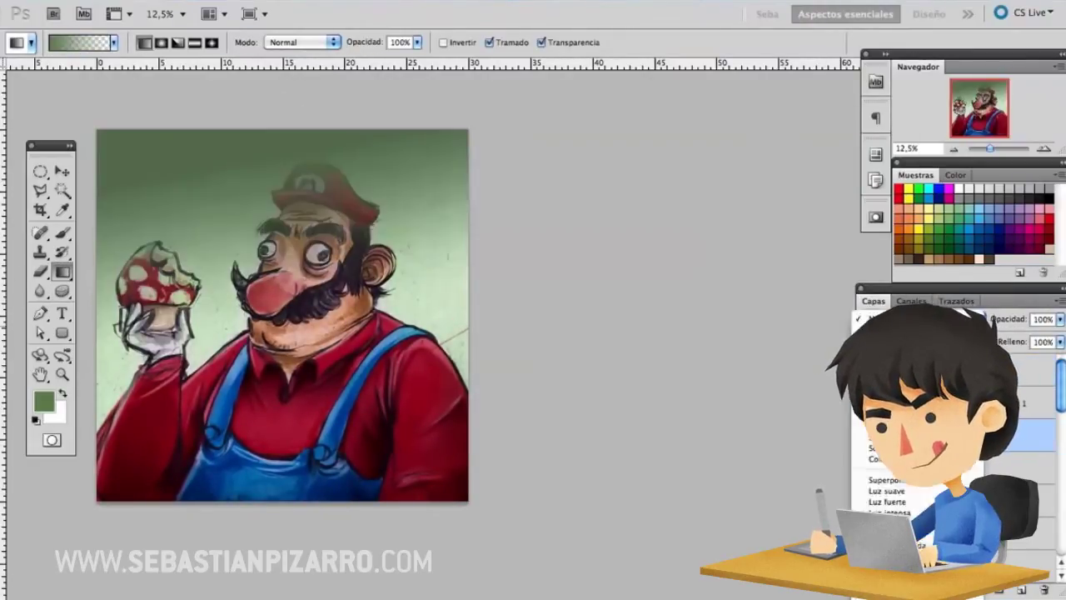
# - Shift the gradient tint to purple with Hue/Saturation and change its blend mode
pyautogui.click(886, 490)
pyautogui.hotkey('ctrl', 'u')
pyautogui.moveTo(813, 337); pyautogui.dragTo(883, 336)
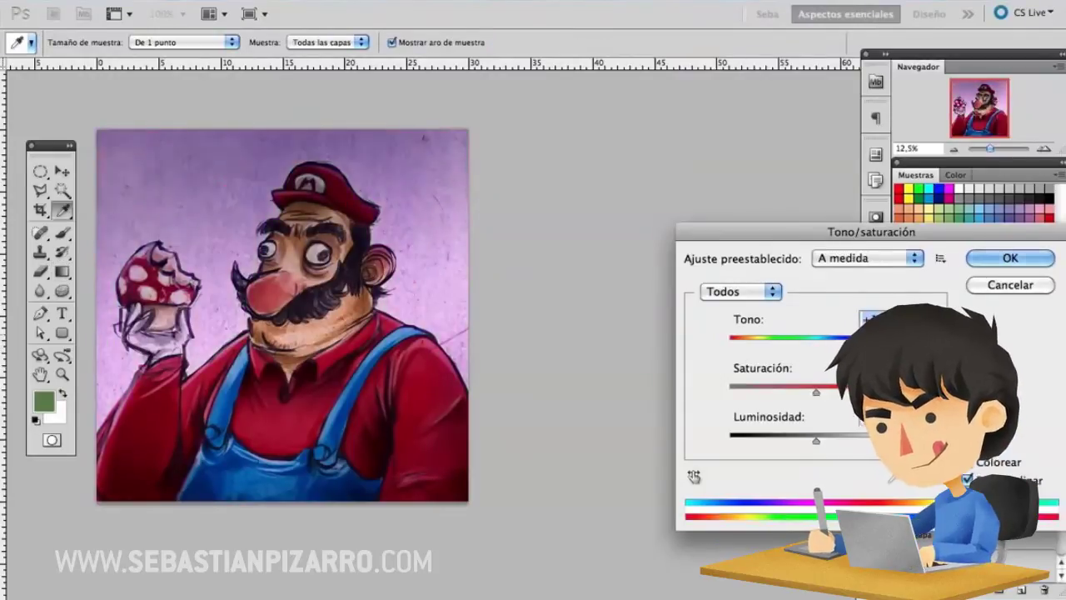
pyautogui.press('Return')
pyautogui.click(916, 319)
pyautogui.click(886, 467)
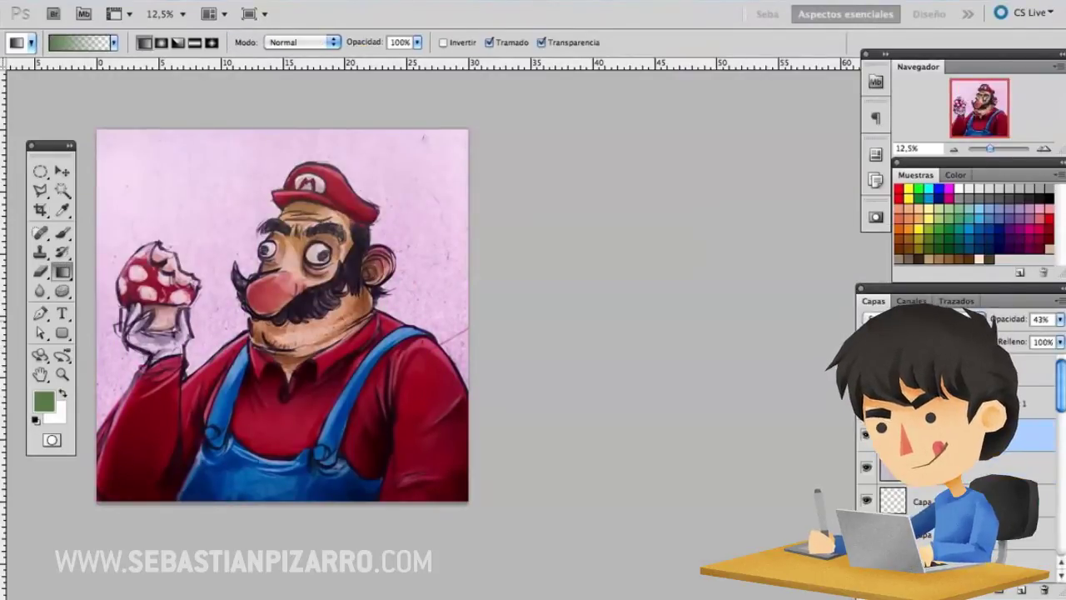